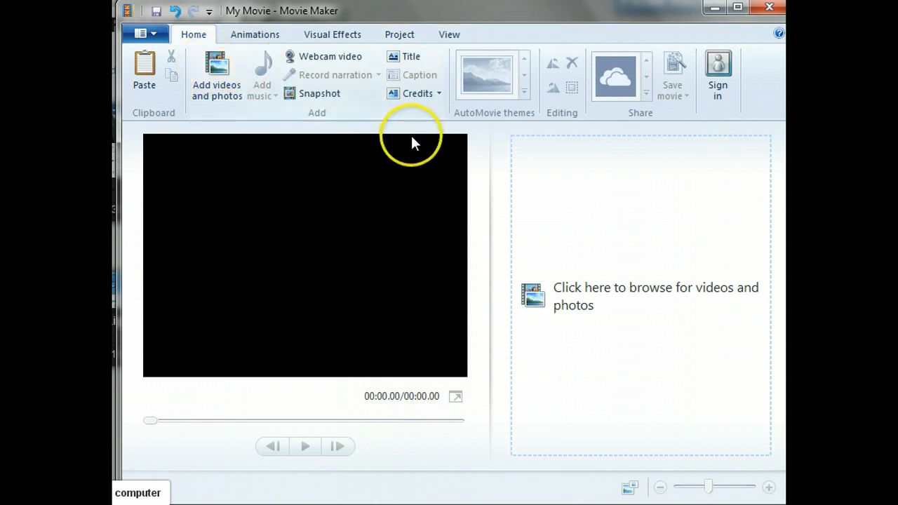
# - Add the video 003.MTS and the photo 006.JPG to the movie project
pyautogui.click(232, 95)
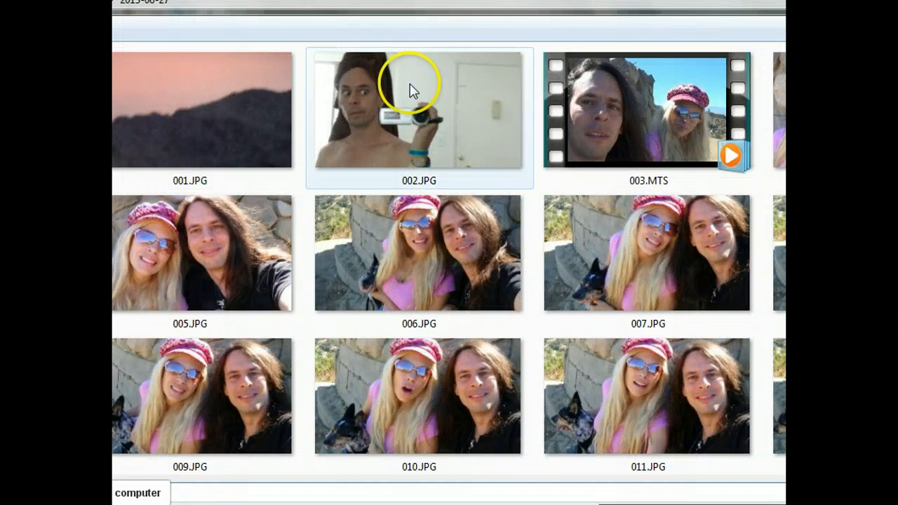
pyautogui.click(658, 114)
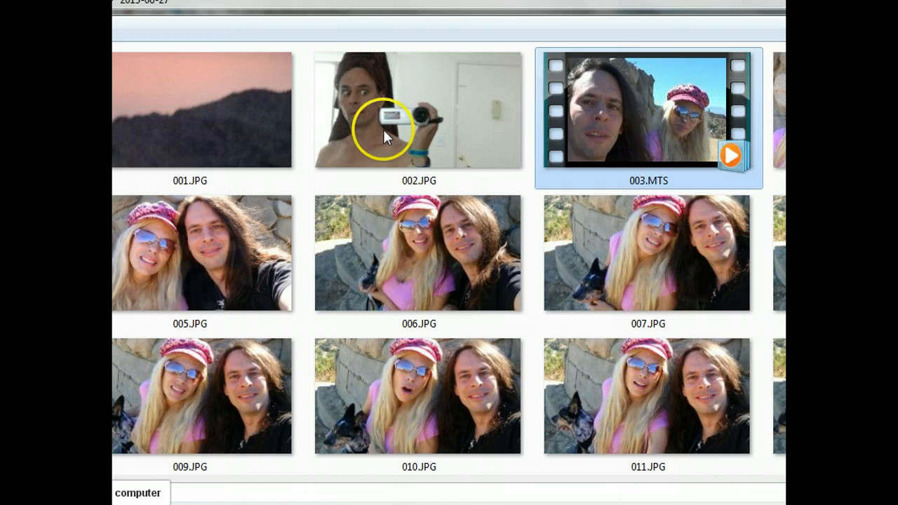
pyautogui.moveTo(401, 258)
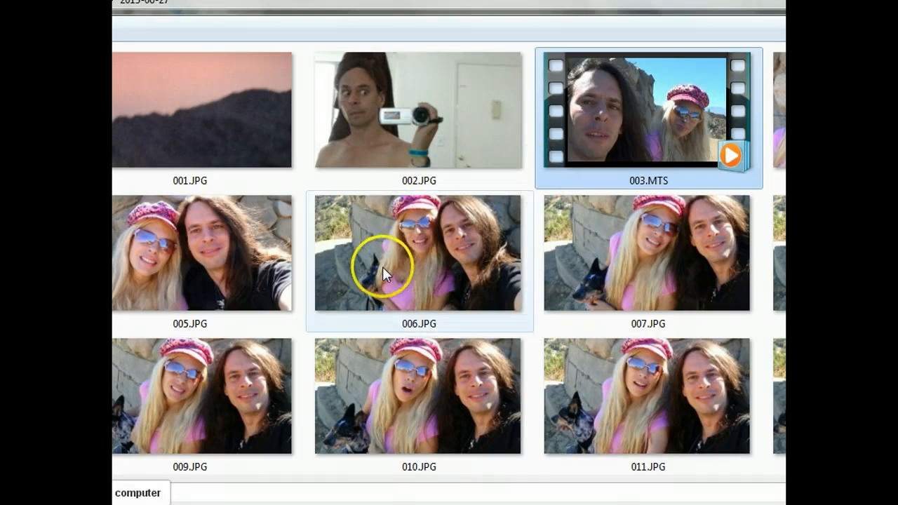
pyautogui.doubleClick(384, 274)
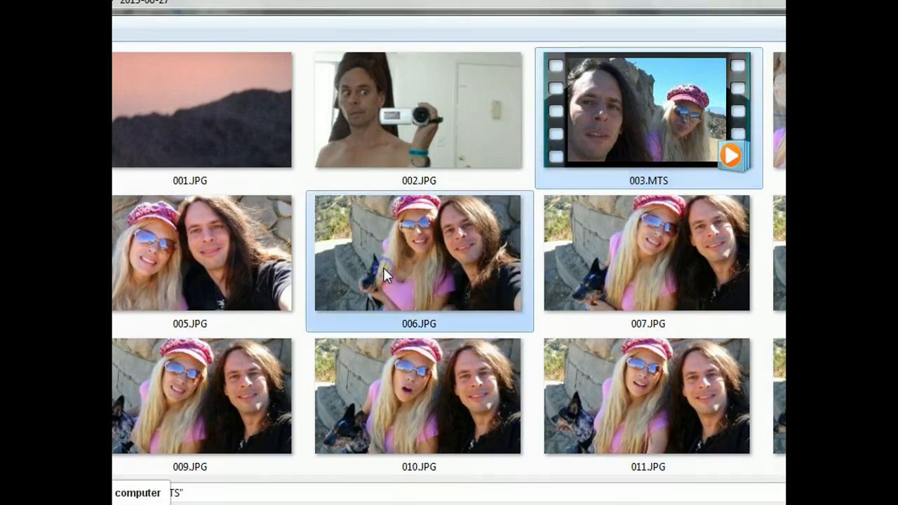
pyautogui.keyDown('ctrl'); pyautogui.click(580, 251); pyautogui.keyUp('ctrl')
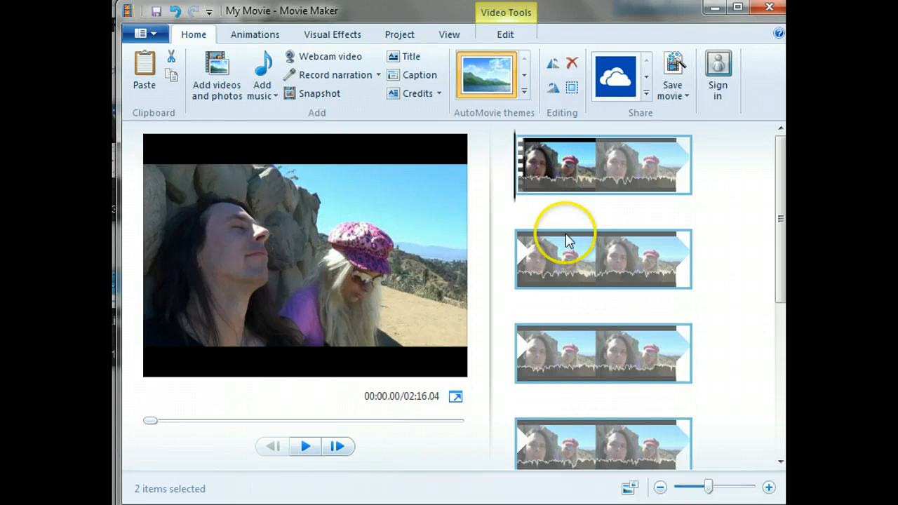
# - Preview the opening seconds of the 003.MTS clip and split the clip at 00:26.40
pyautogui.click(338, 447)
pyautogui.click(307, 447)
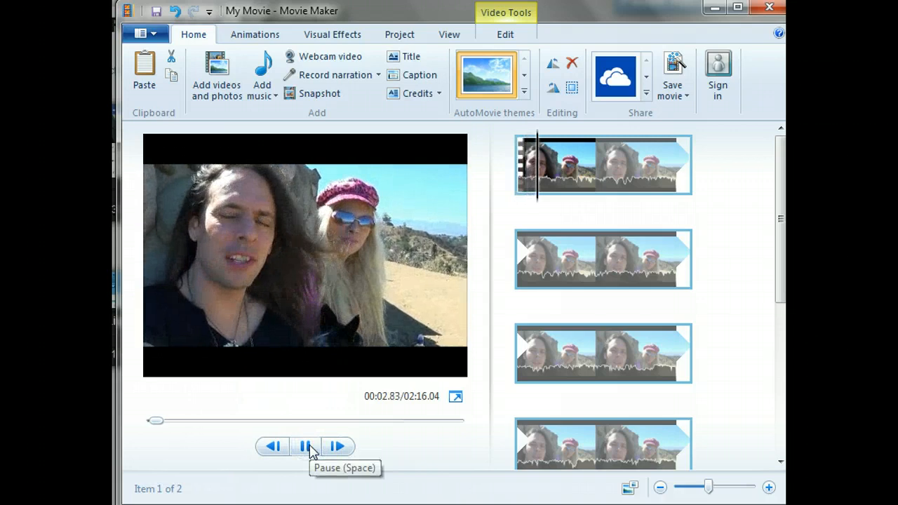
pyautogui.click(308, 448)
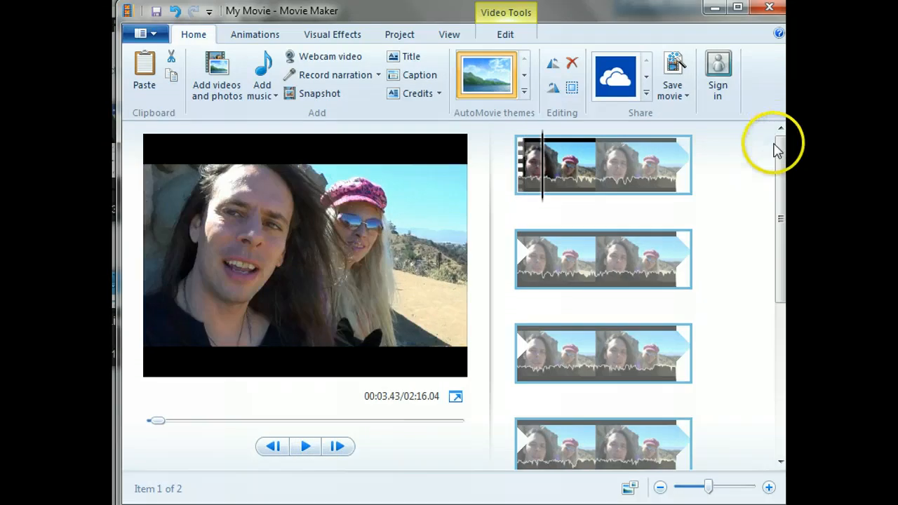
pyautogui.moveTo(780, 147); pyautogui.dragTo(783, 135)
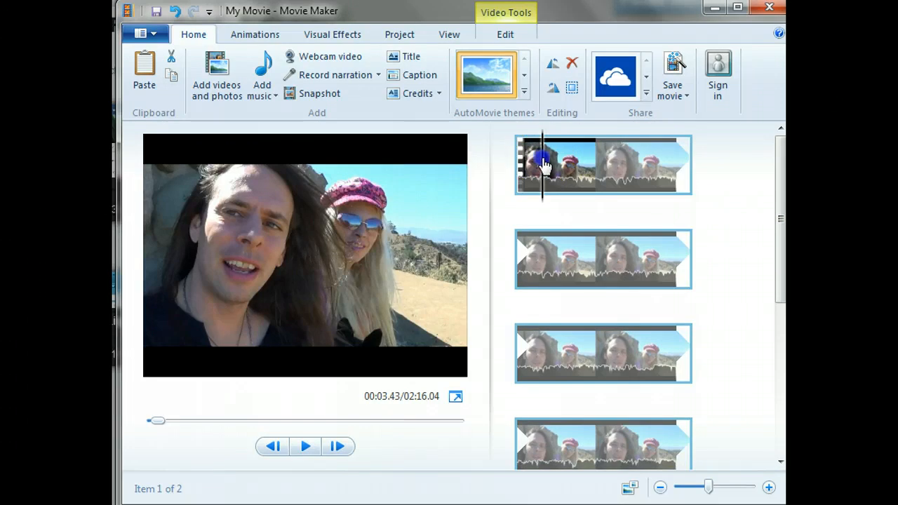
pyautogui.moveTo(537, 160); pyautogui.dragTo(612, 162)
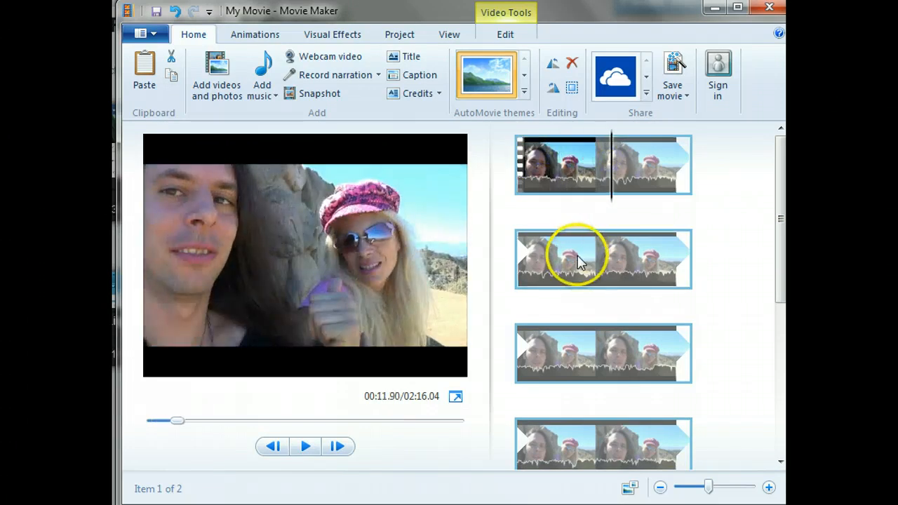
pyautogui.click(579, 258)
pyautogui.moveTo(515, 277); pyautogui.dragTo(570, 278)
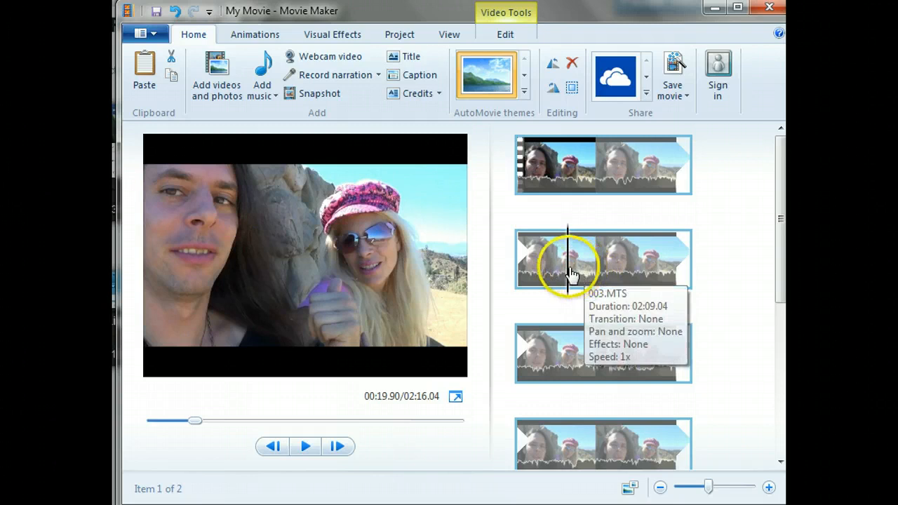
pyautogui.click(569, 273)
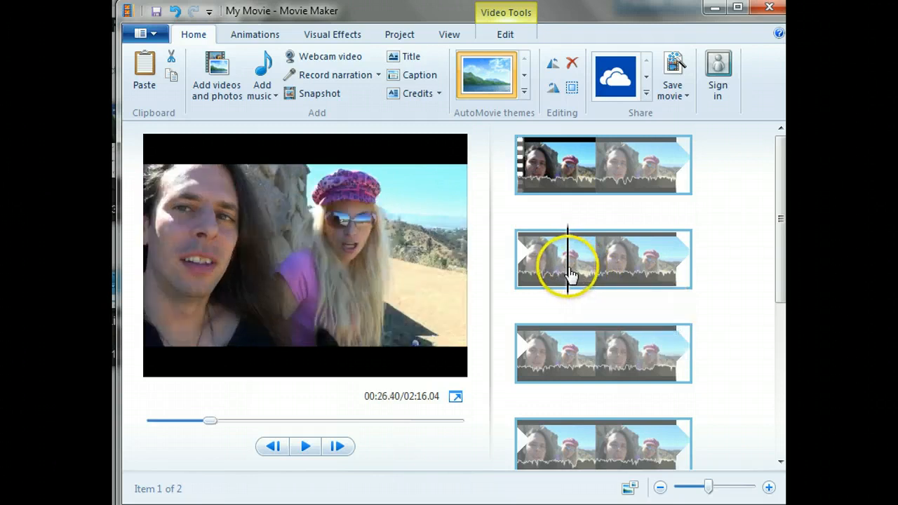
pyautogui.rightClick(569, 274)
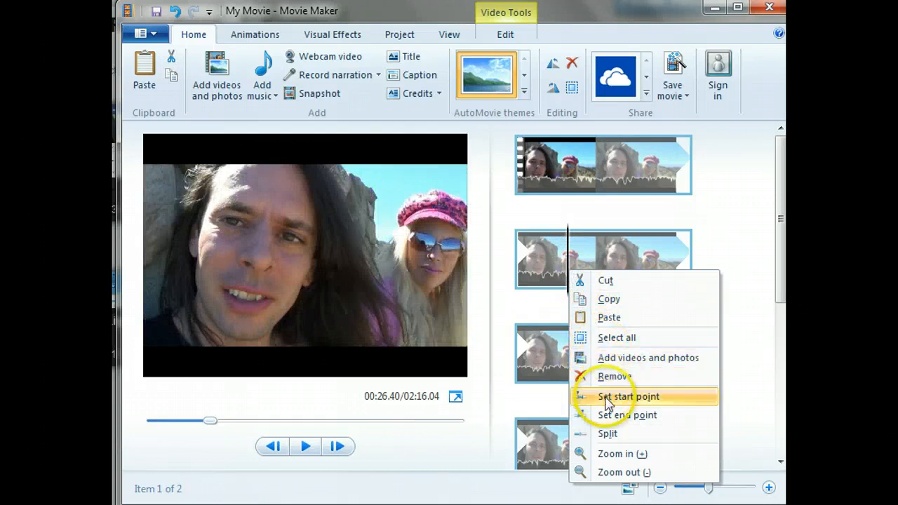
pyautogui.click(623, 435)
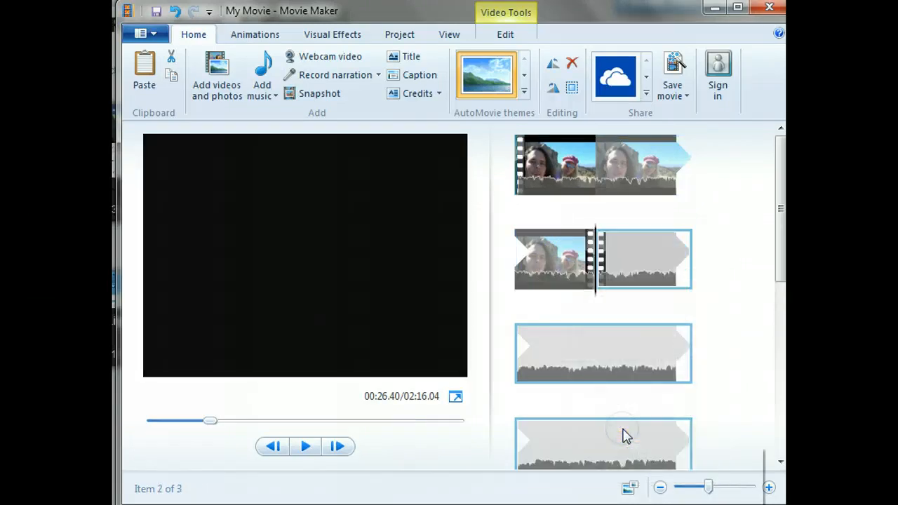
# - Remove the video segment after the 00:26.40 split, keeping the first segment and the photo
pyautogui.click(649, 254)
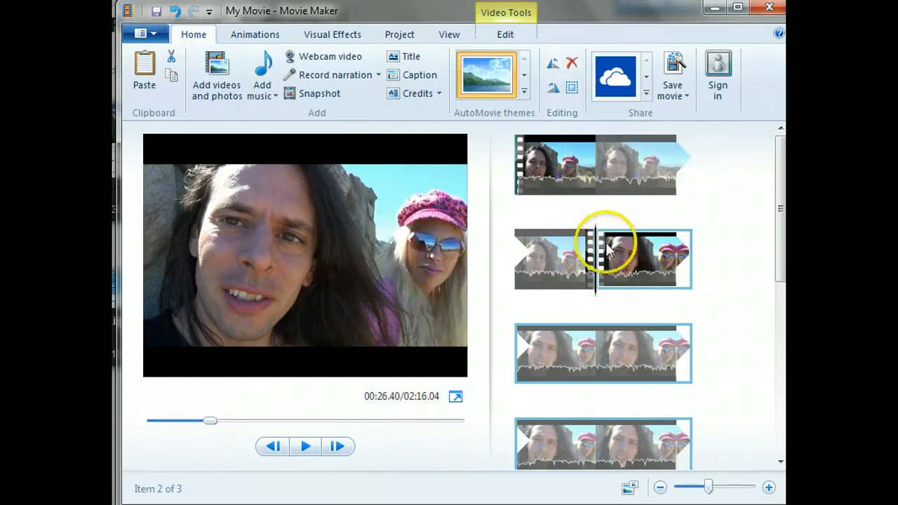
pyautogui.click(622, 255)
pyautogui.rightClick(622, 258)
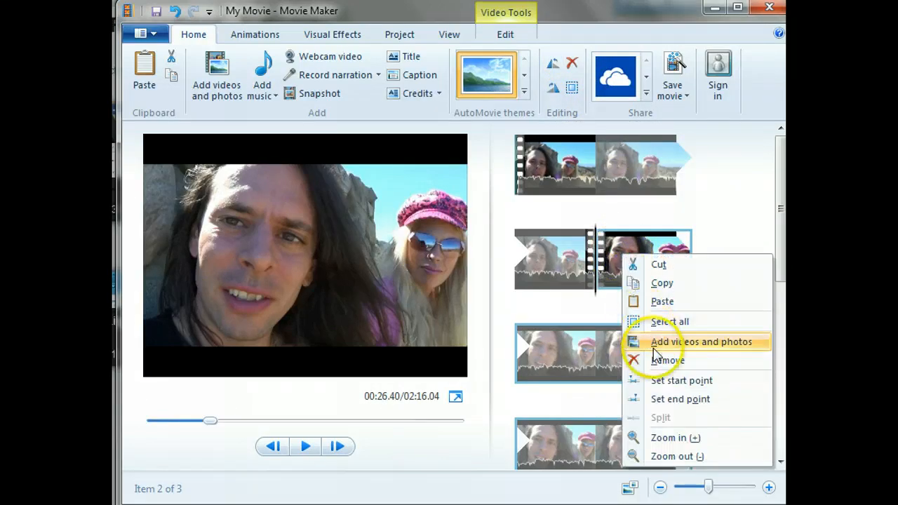
pyautogui.click(601, 265)
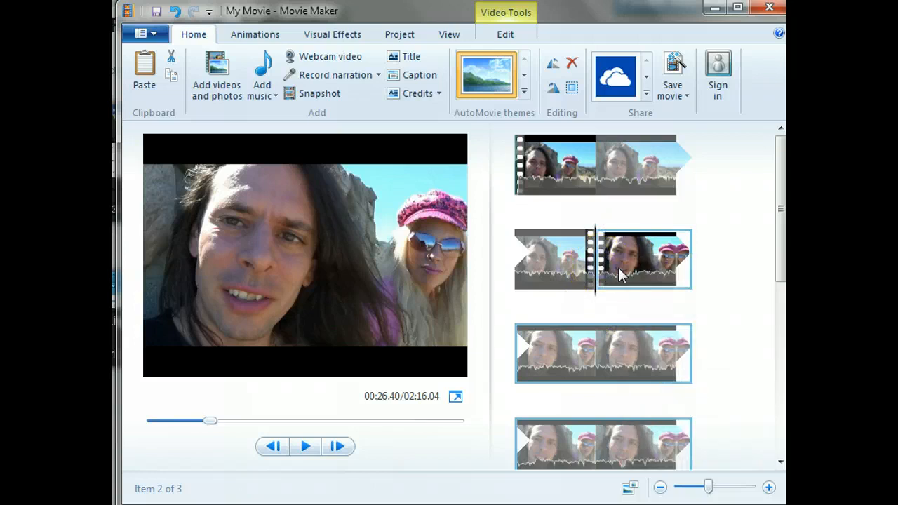
pyautogui.rightClick(622, 277)
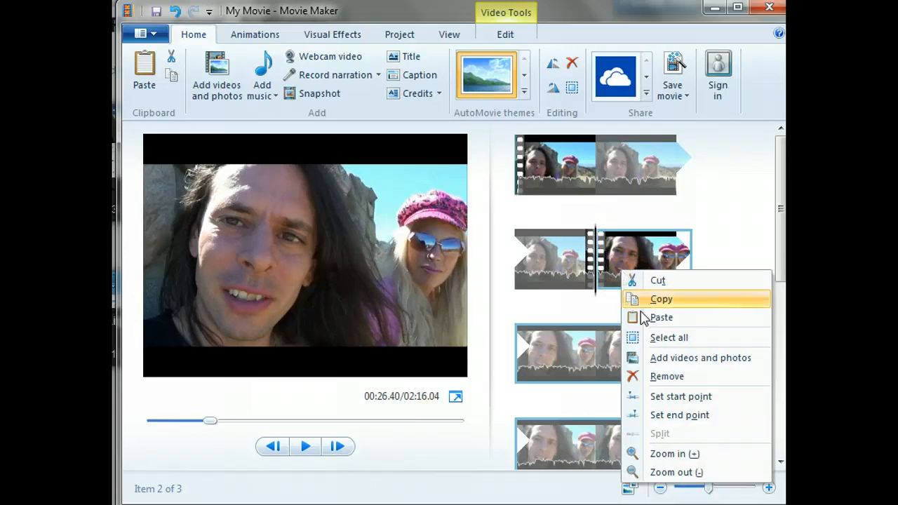
pyautogui.click(656, 377)
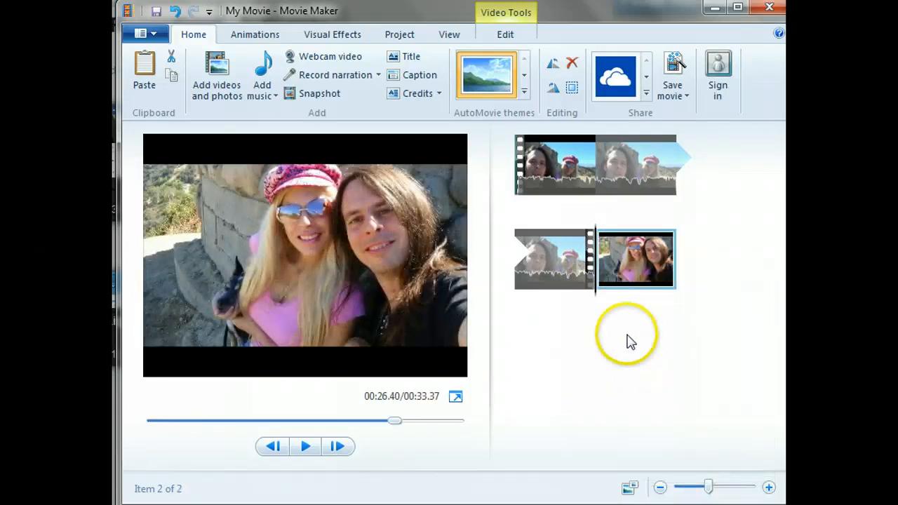
# - Split the remaining video clip again at 00:08.83
pyautogui.click(554, 266)
pyautogui.click(555, 173)
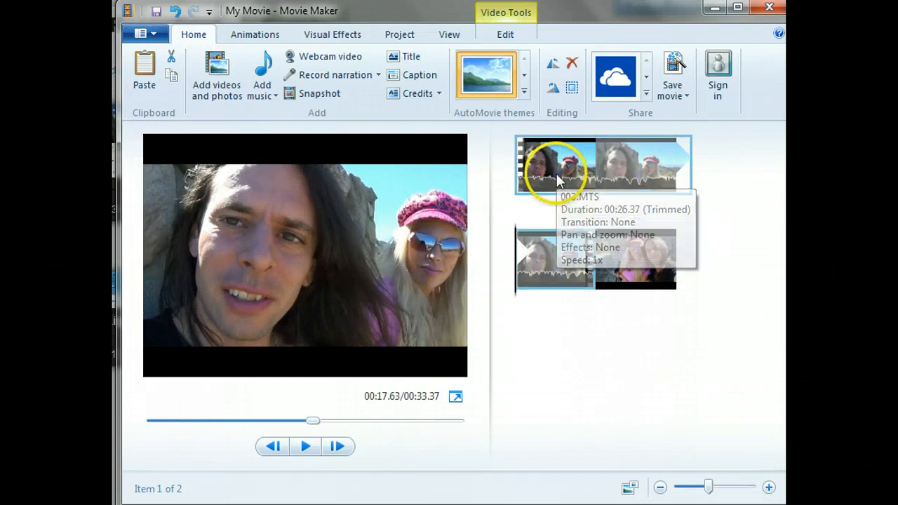
pyautogui.click(393, 376)
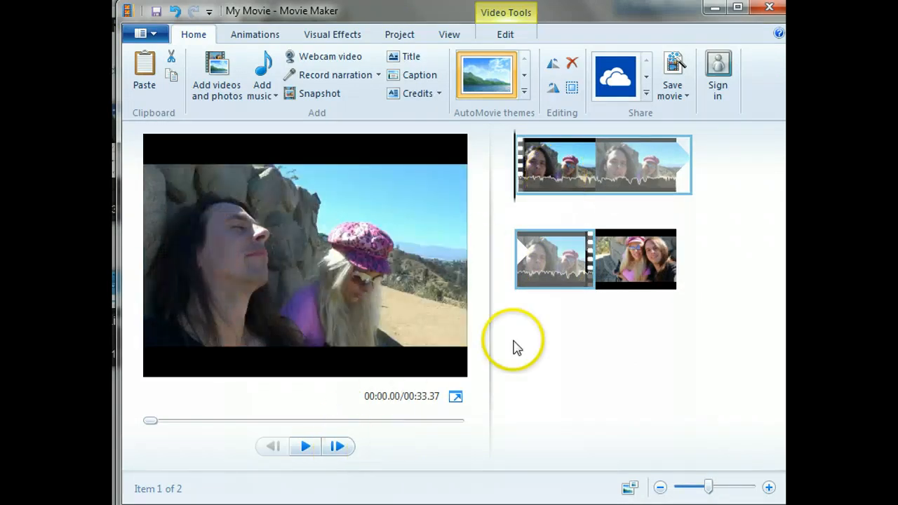
pyautogui.click(615, 176)
pyautogui.rightClick(598, 168)
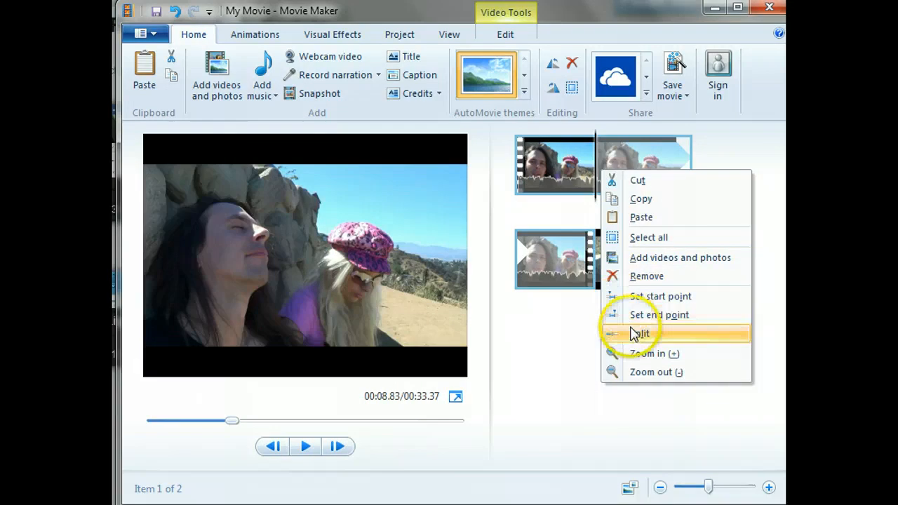
pyautogui.click(638, 336)
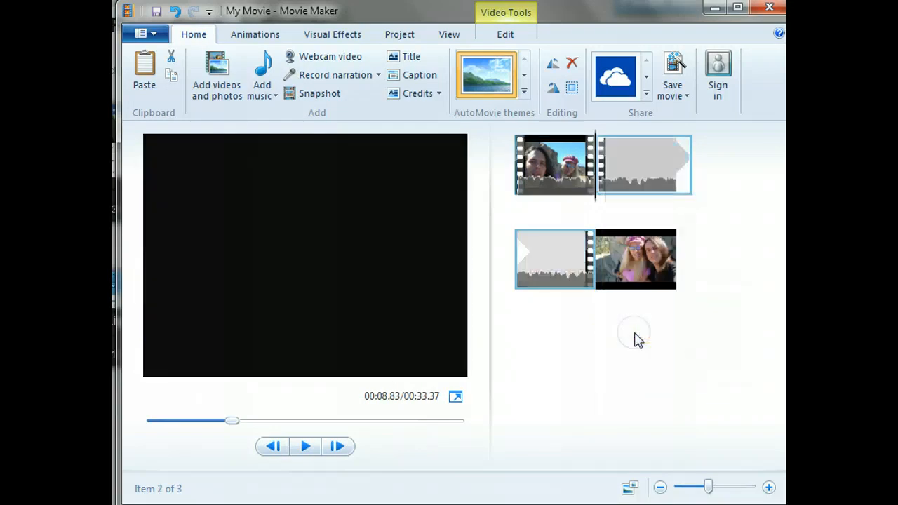
# - Play the segment after the 00:08.83 split up to 00:11.73, split it there, and remove the short middle piece
pyautogui.click(307, 449)
pyautogui.click(306, 447)
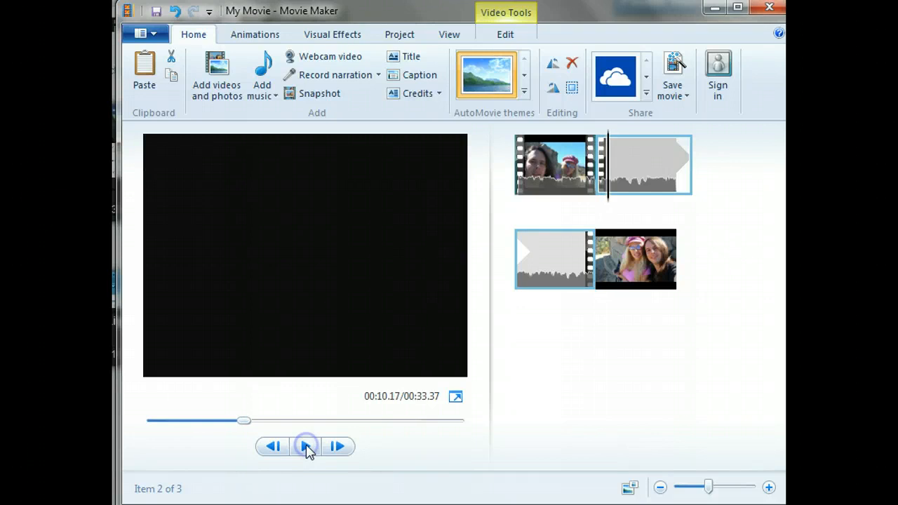
pyautogui.click(622, 156)
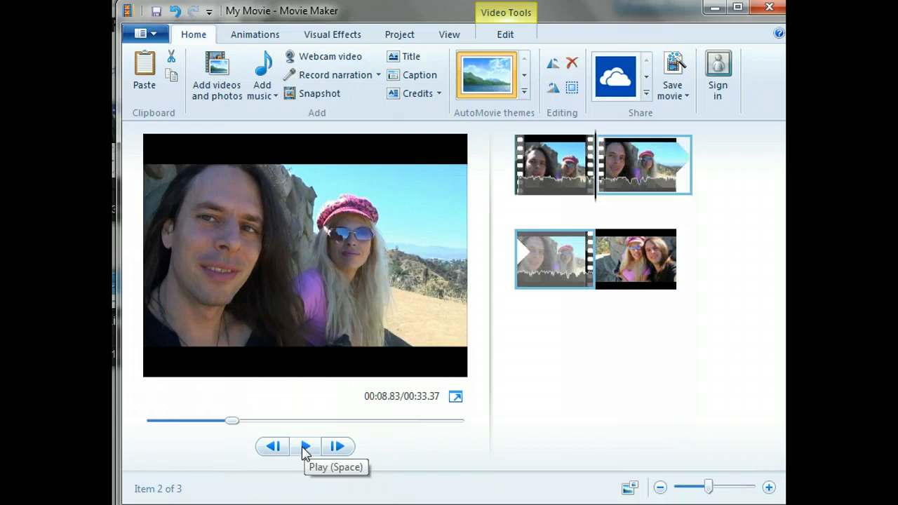
pyautogui.click(305, 449)
pyautogui.click(306, 448)
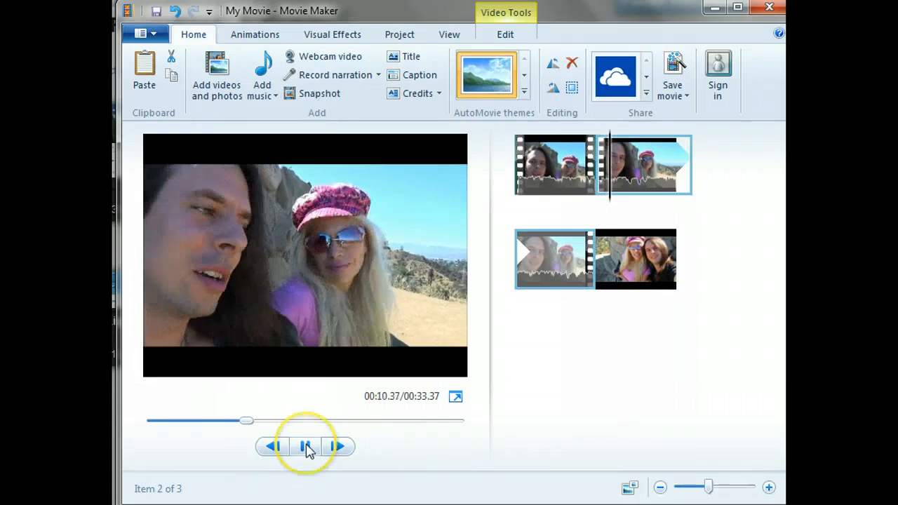
pyautogui.click(306, 448)
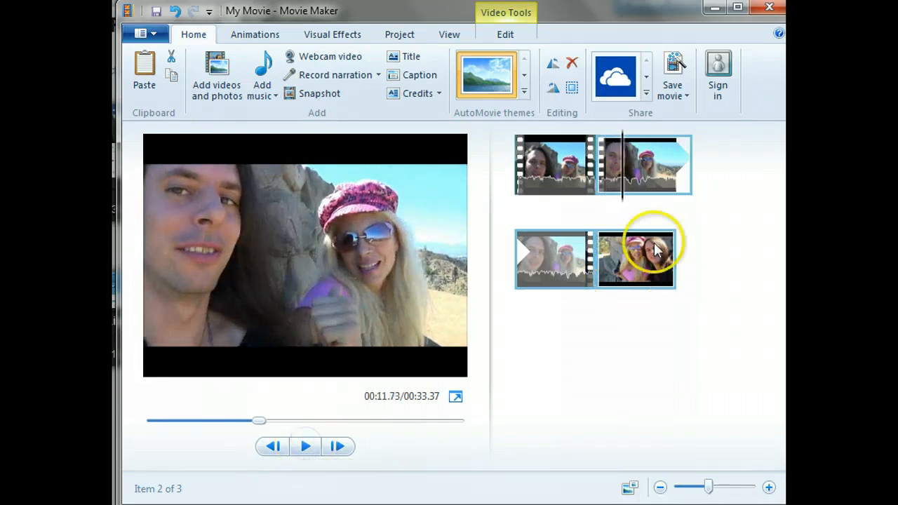
pyautogui.click(623, 180)
pyautogui.rightClick(623, 181)
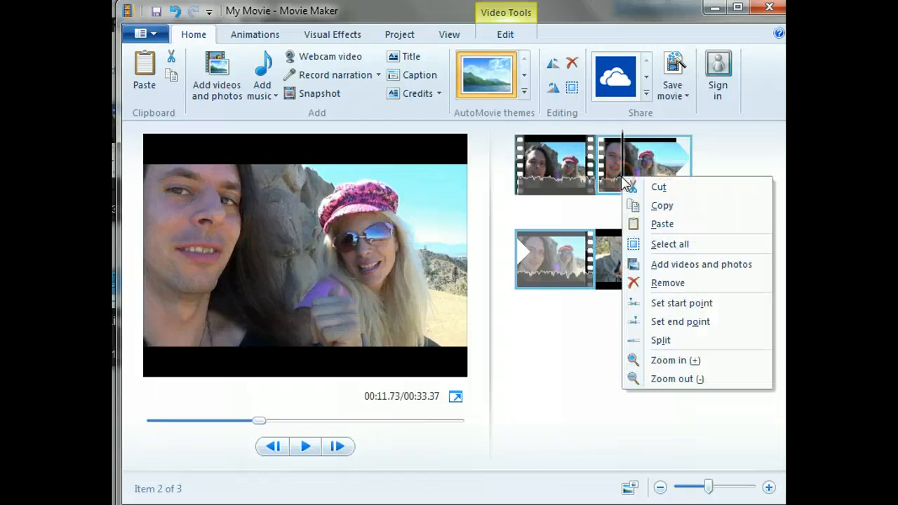
pyautogui.click(662, 341)
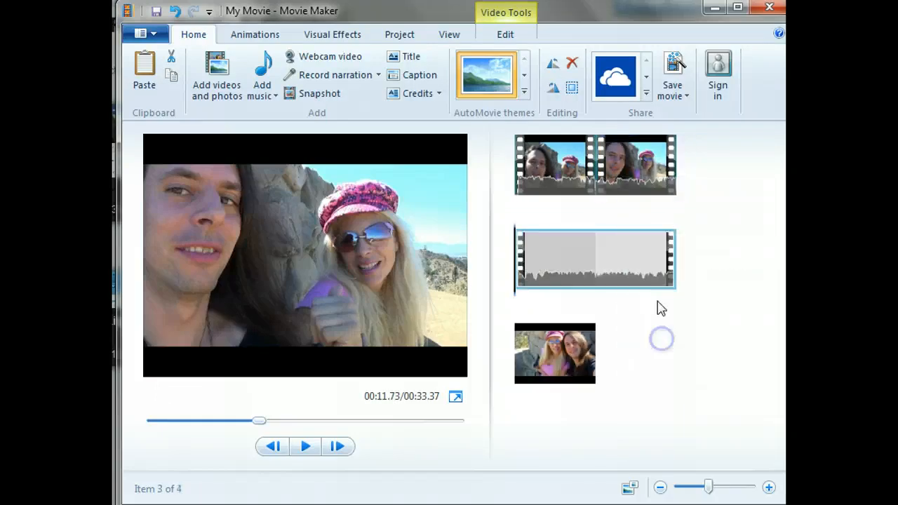
pyautogui.click(626, 164)
pyautogui.click(573, 64)
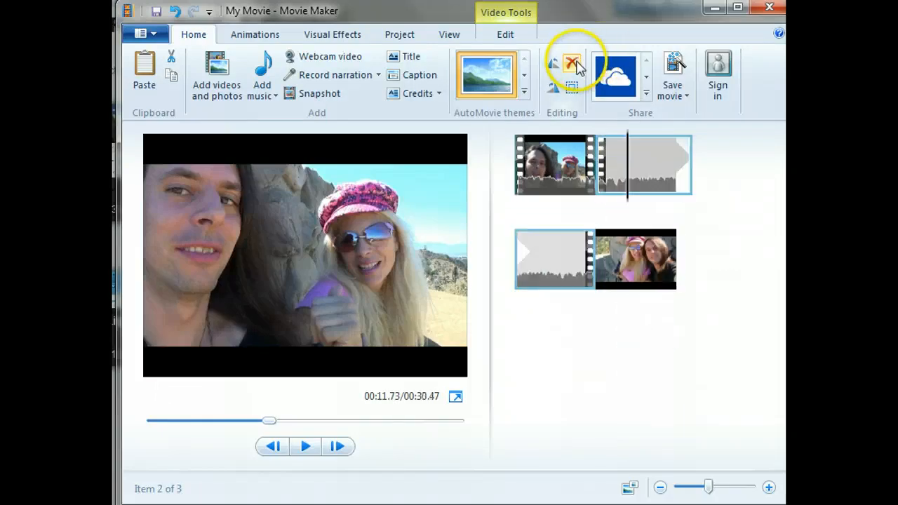
# - Split the last video segment at 00:21.80 and remove the short piece between that split and the photo
pyautogui.click(579, 239)
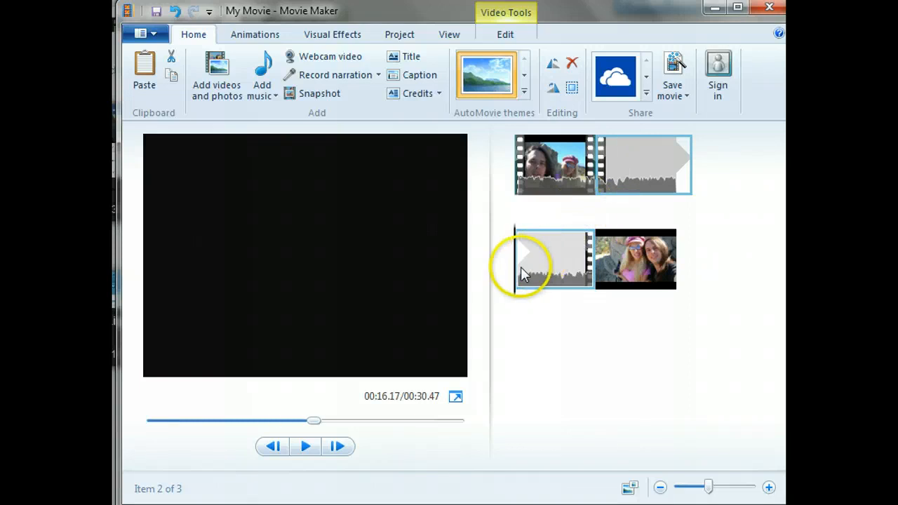
pyautogui.click(554, 271)
pyautogui.moveTo(554, 271); pyautogui.dragTo(580, 278)
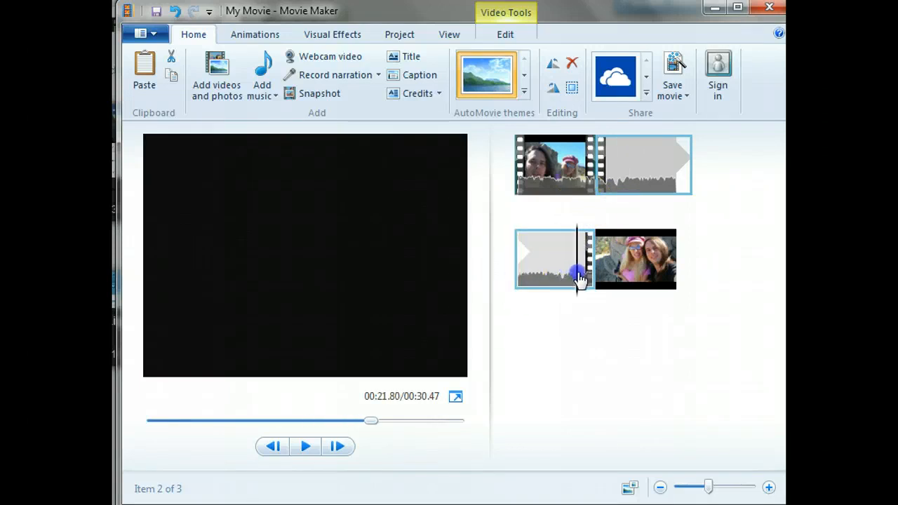
pyautogui.rightClick(589, 278)
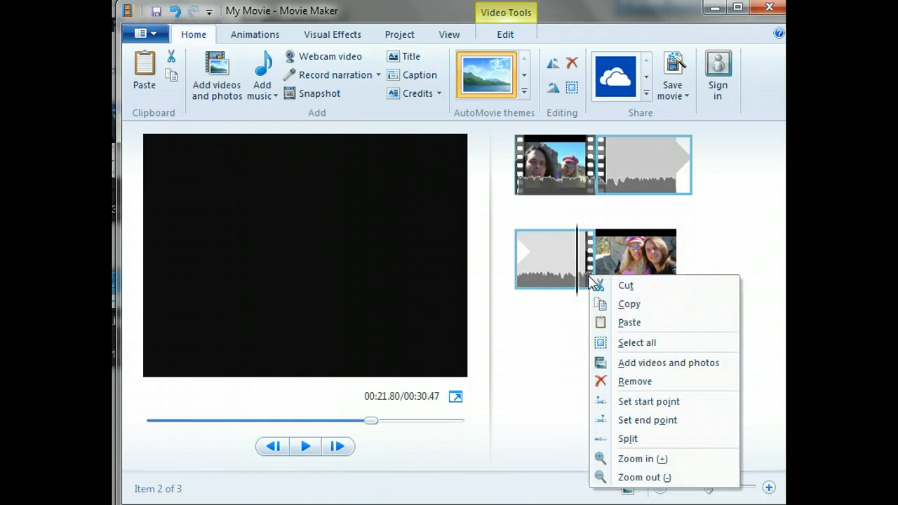
pyautogui.click(590, 278)
pyautogui.rightClick(575, 261)
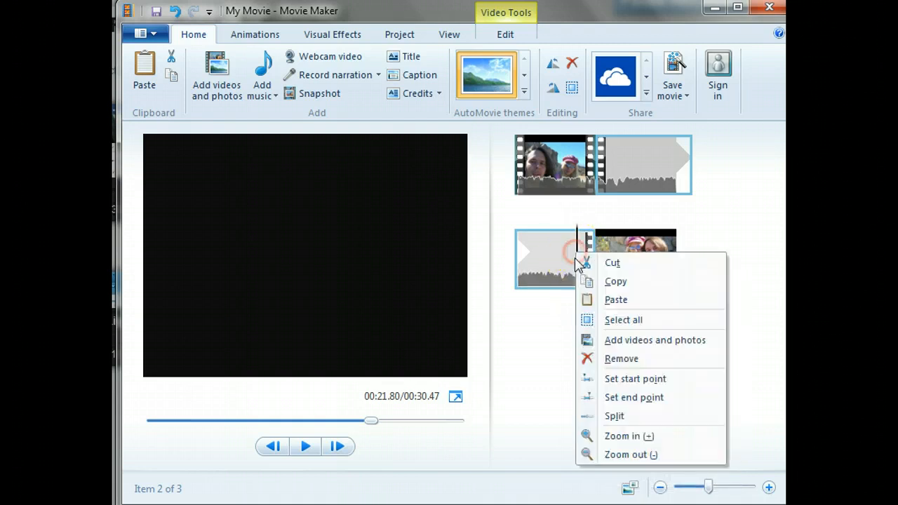
pyautogui.click(628, 416)
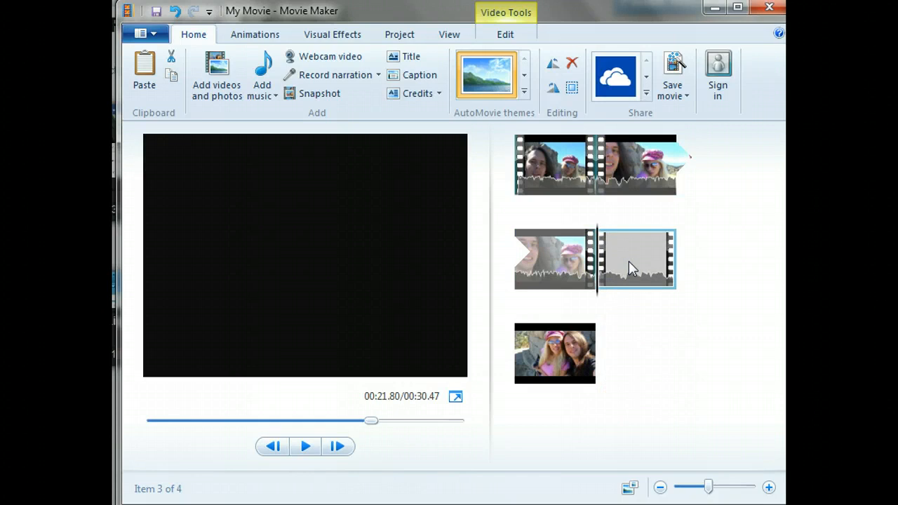
pyautogui.click(574, 65)
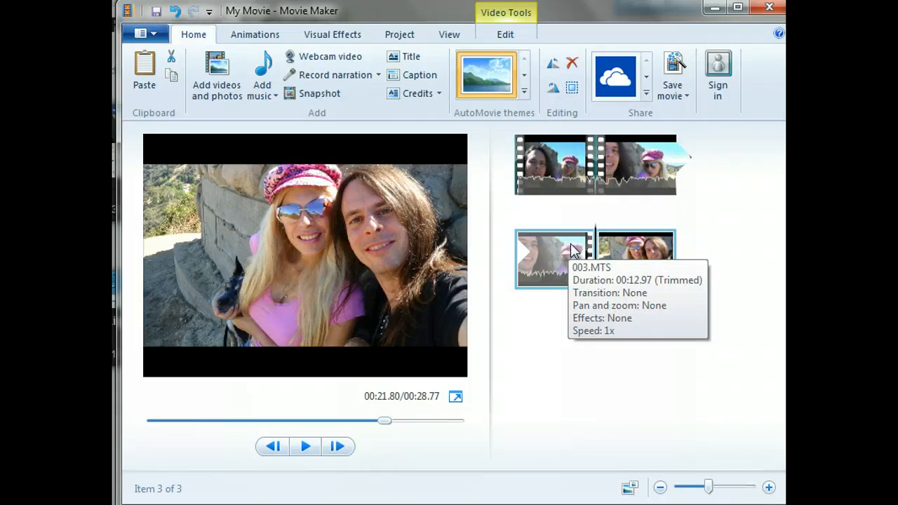
# - Preview several transitions, including Bow tie - vertical, on the second video segment
pyautogui.click(629, 252)
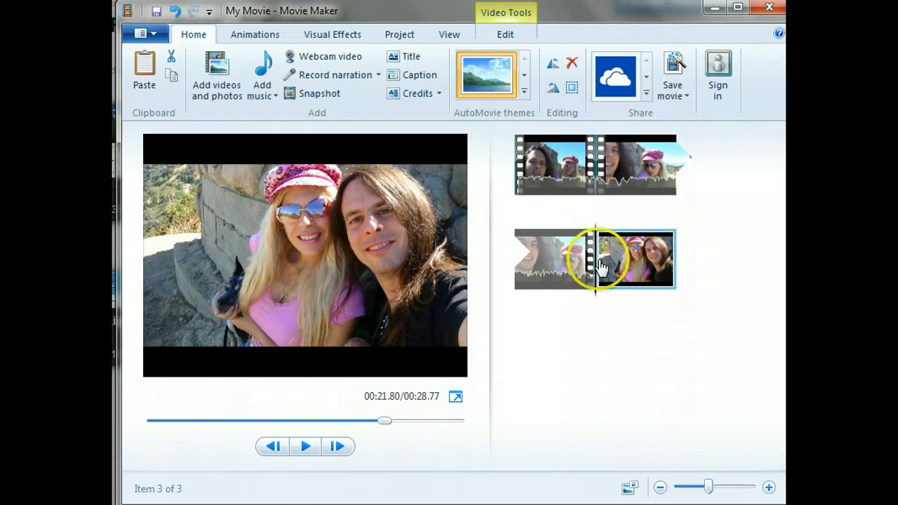
pyautogui.click(608, 179)
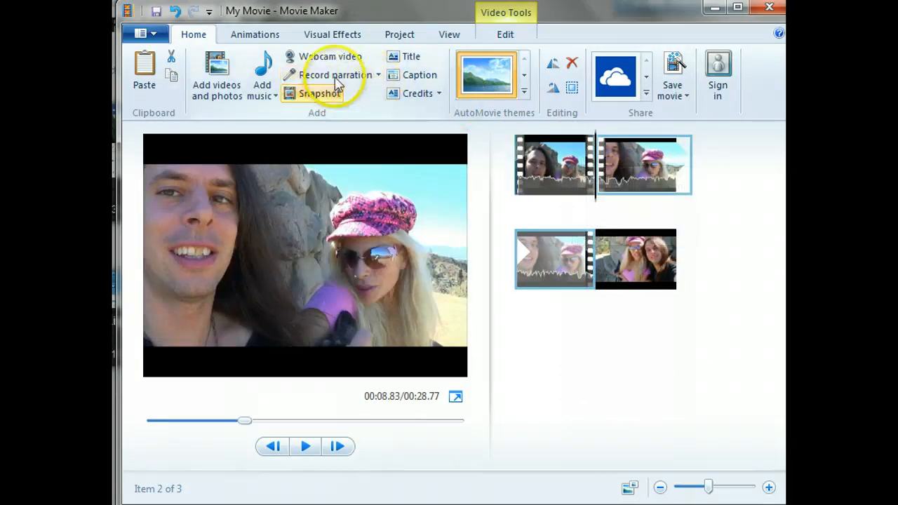
pyautogui.click(267, 43)
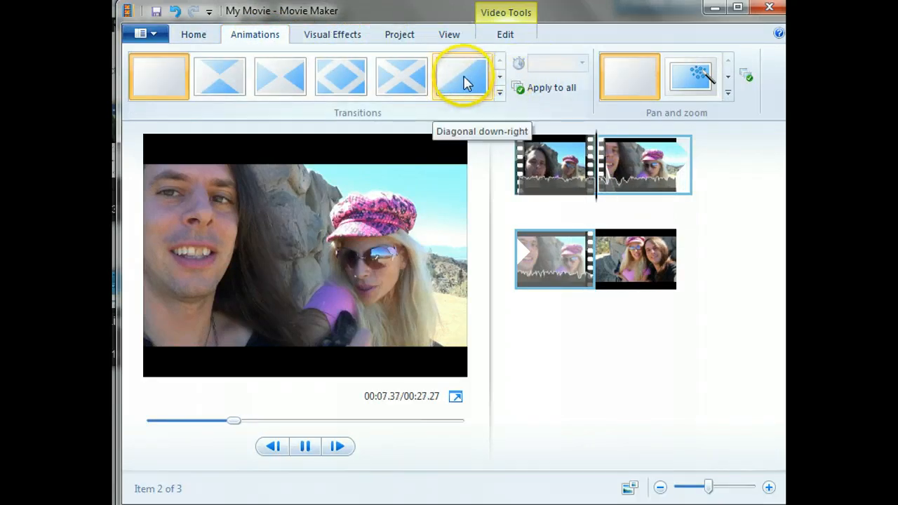
pyautogui.click(391, 81)
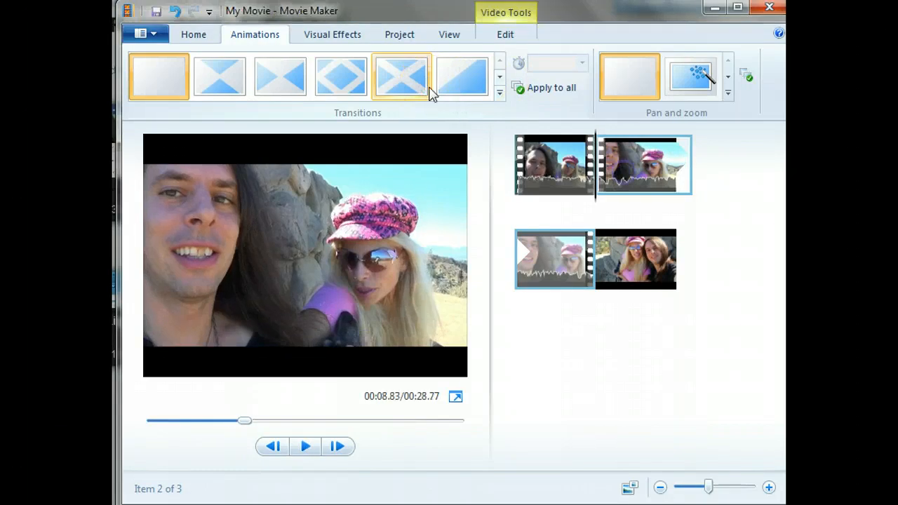
pyautogui.click(279, 84)
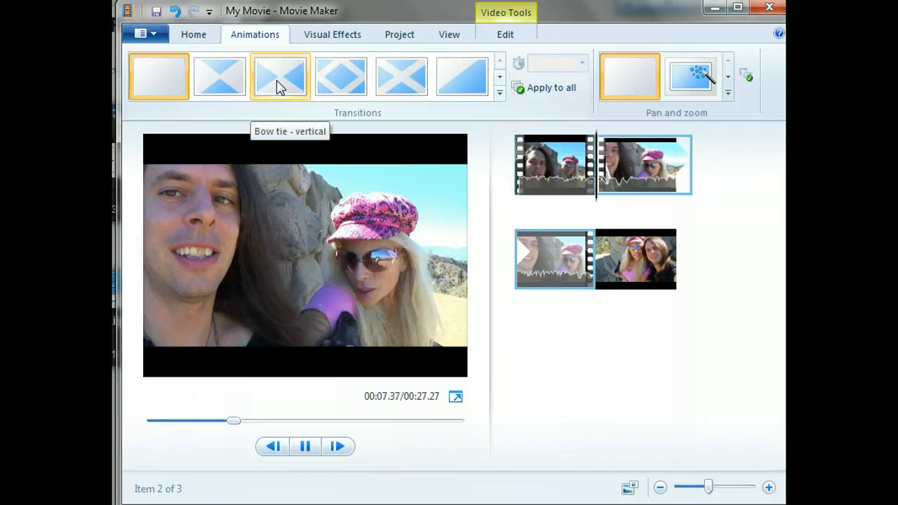
pyautogui.click(354, 76)
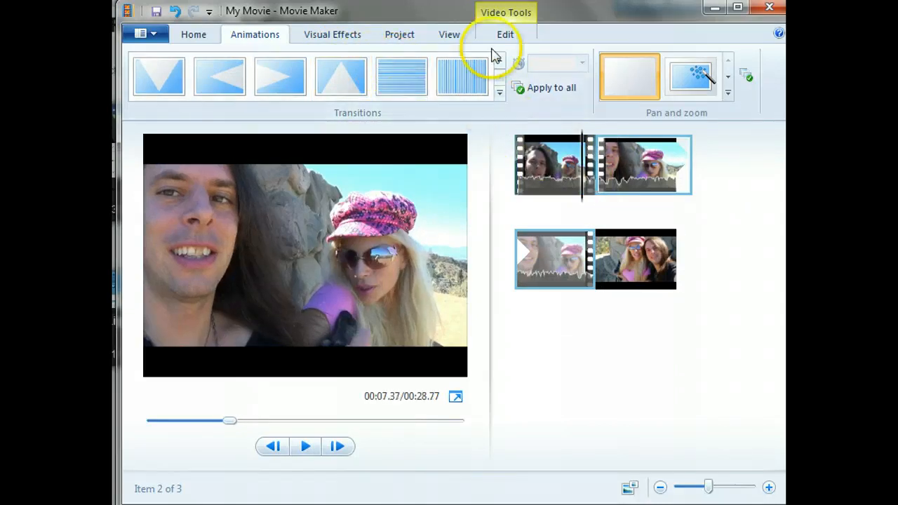
# - Apply the Crossfade transition to the start of the second video segment
pyautogui.click(500, 77)
pyautogui.click(293, 79)
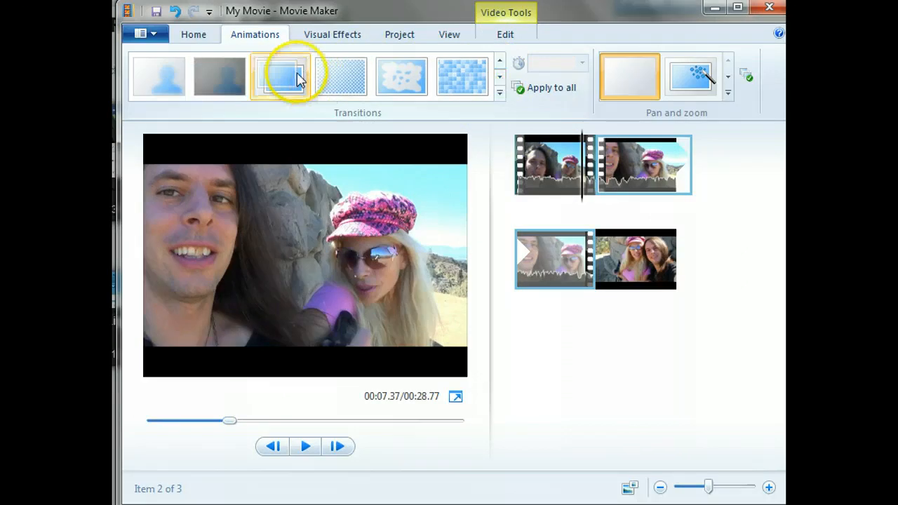
pyautogui.click(599, 183)
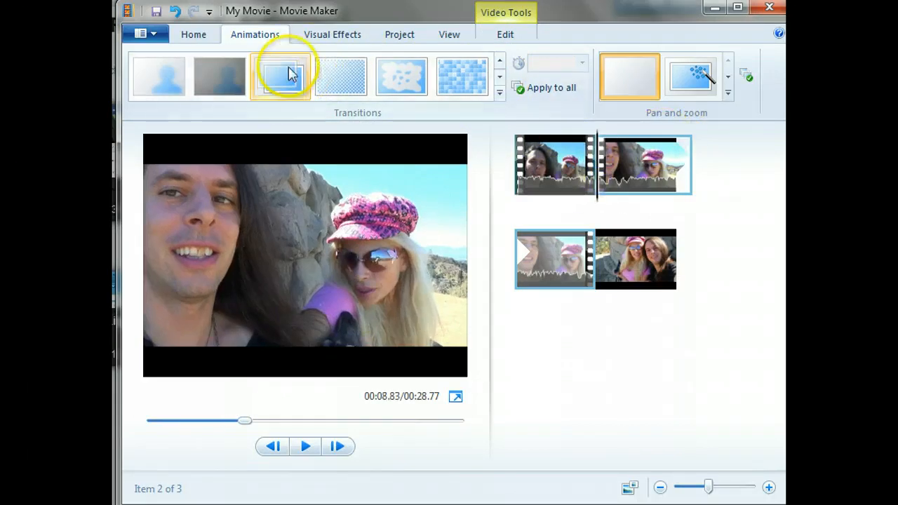
pyautogui.click(291, 75)
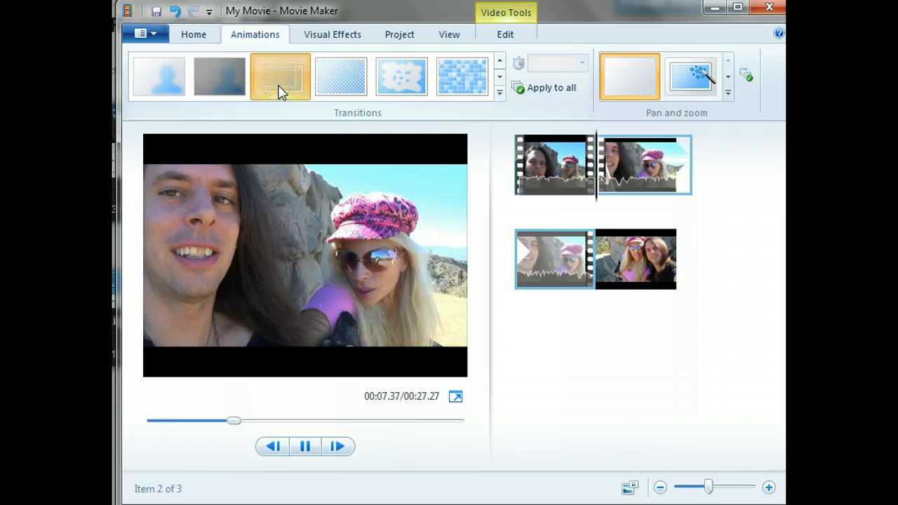
# - Play the crossfade into the second video segment and view the available transition durations
pyautogui.click(308, 447)
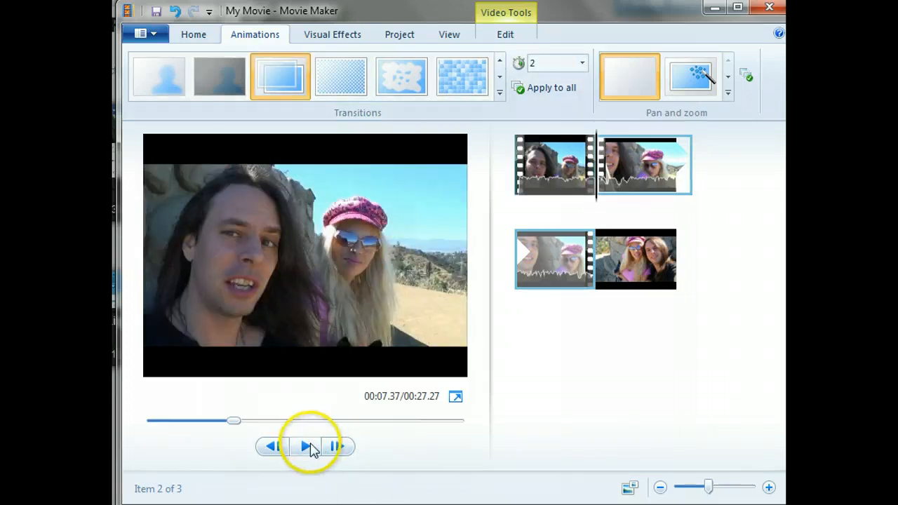
pyautogui.click(309, 447)
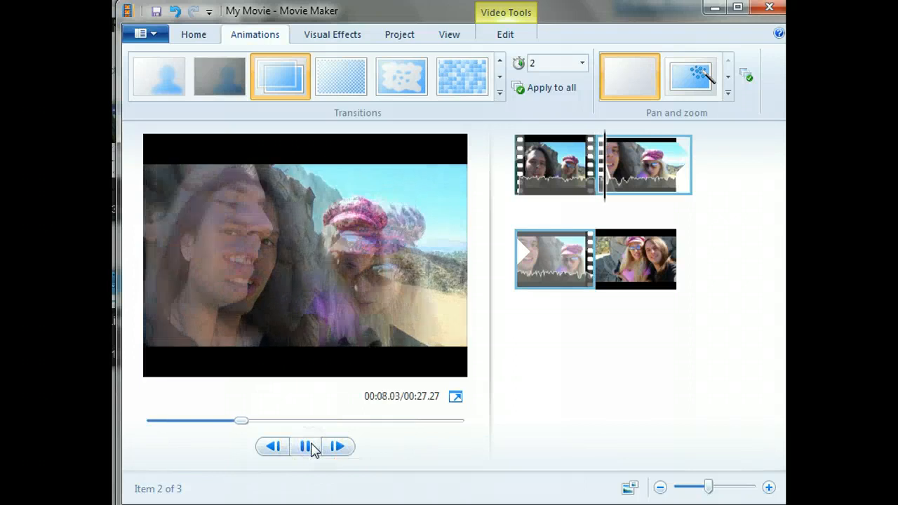
pyautogui.click(309, 448)
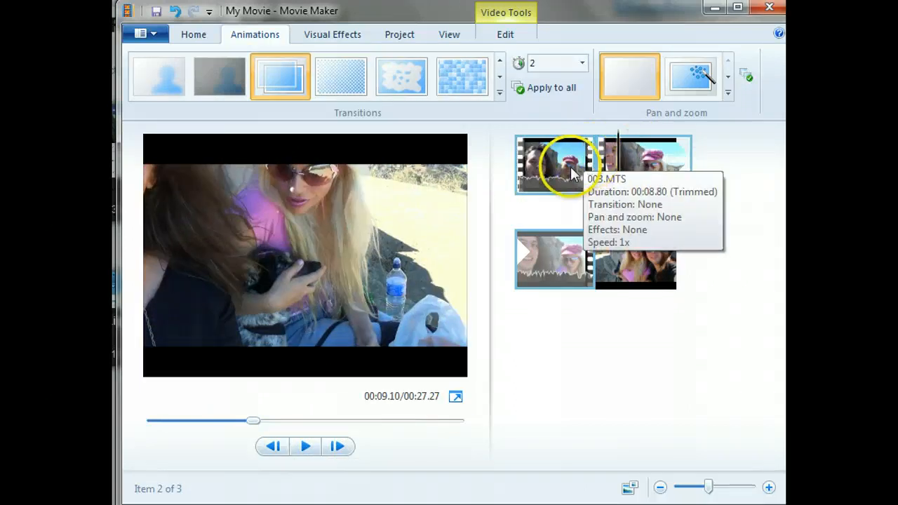
pyautogui.click(583, 63)
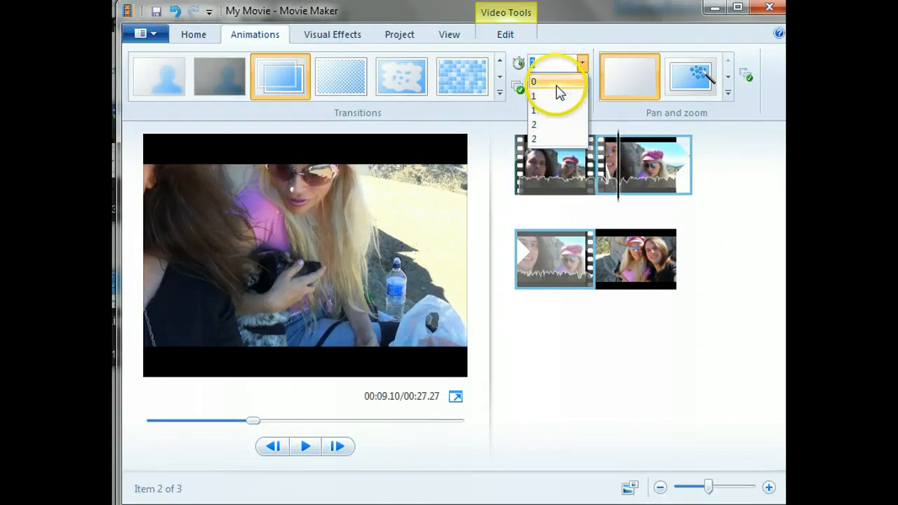
pyautogui.click(627, 256)
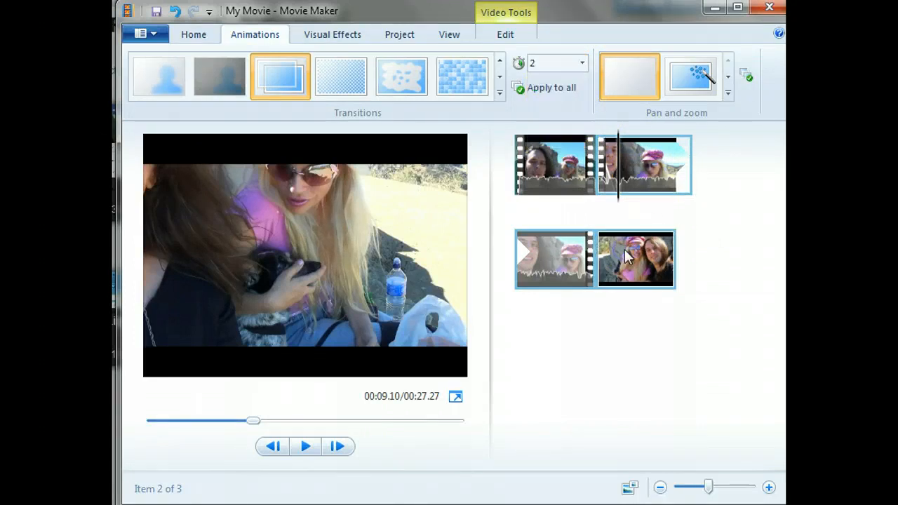
# - Compare transitions for the photo at the end of the movie and apply Flip to it
pyautogui.click(612, 250)
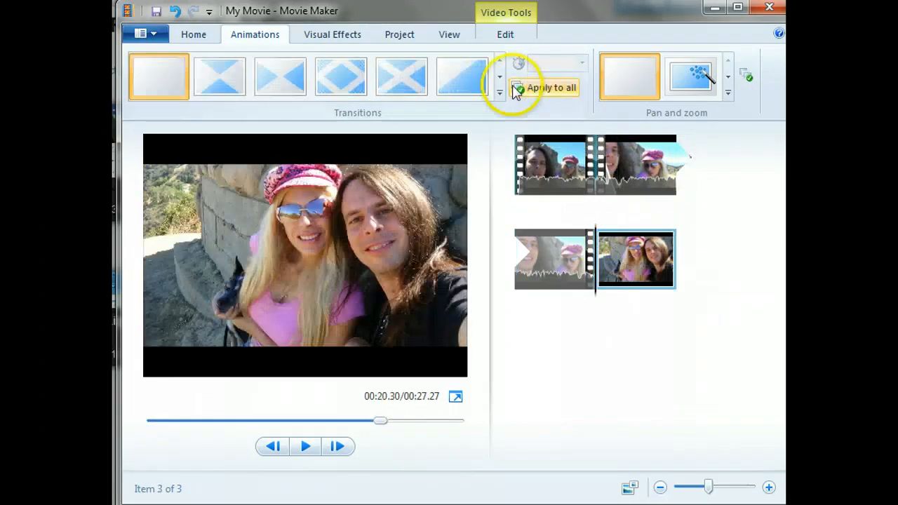
pyautogui.click(500, 83)
pyautogui.click(501, 82)
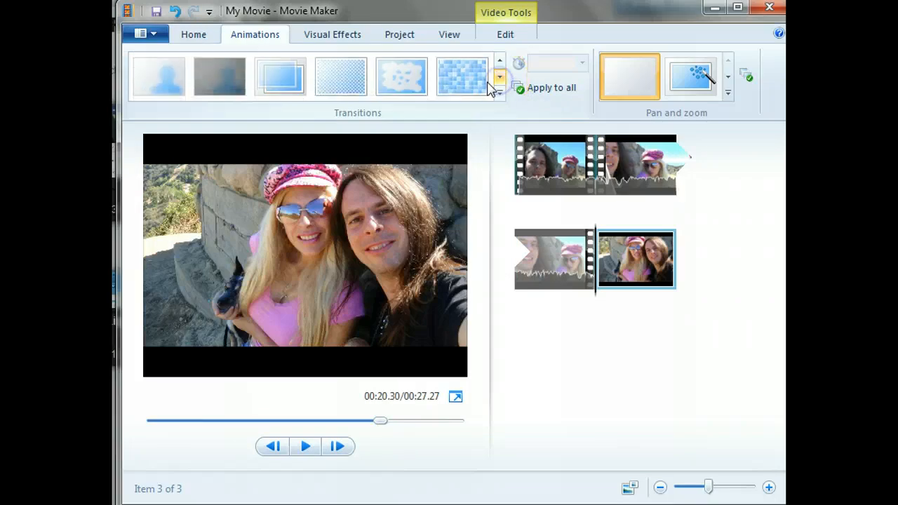
pyautogui.click(300, 90)
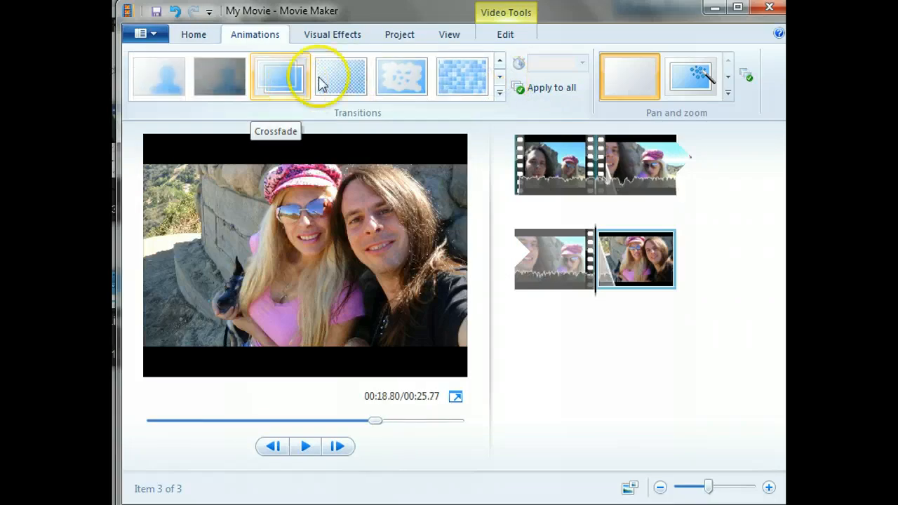
pyautogui.click(417, 62)
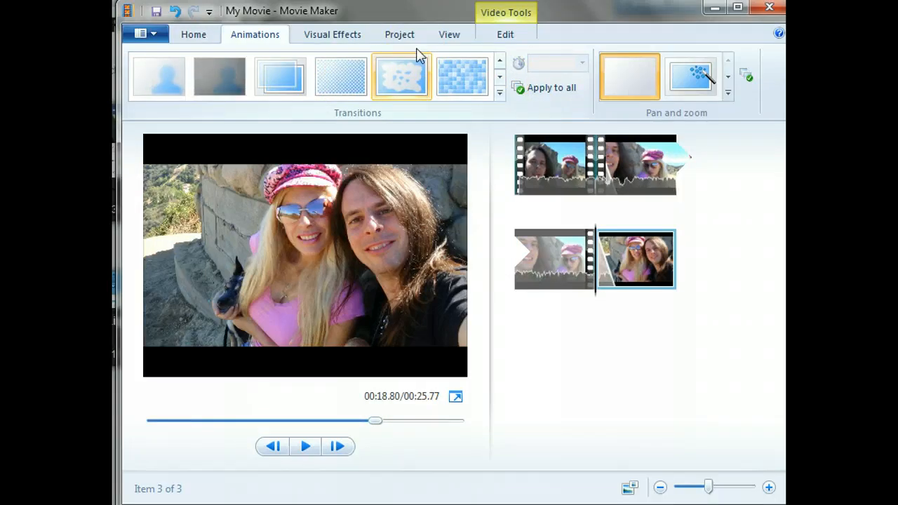
pyautogui.click(501, 61)
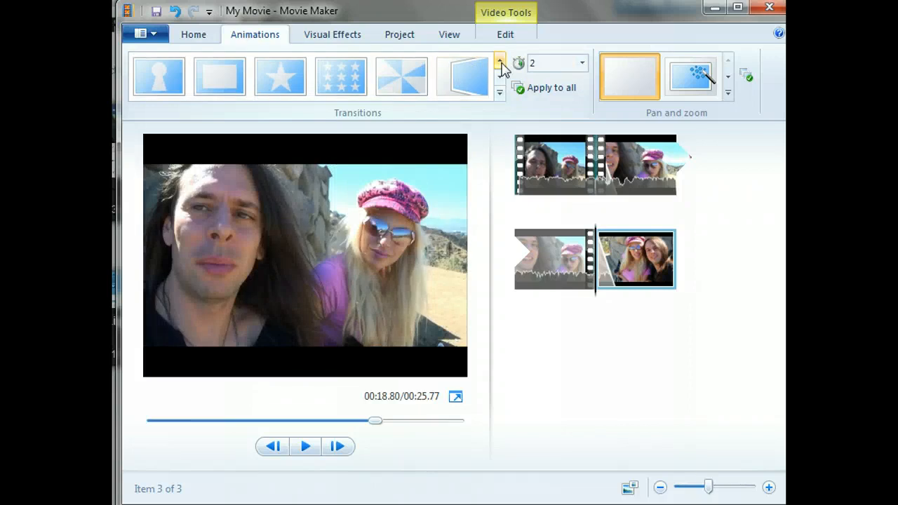
pyautogui.click(486, 72)
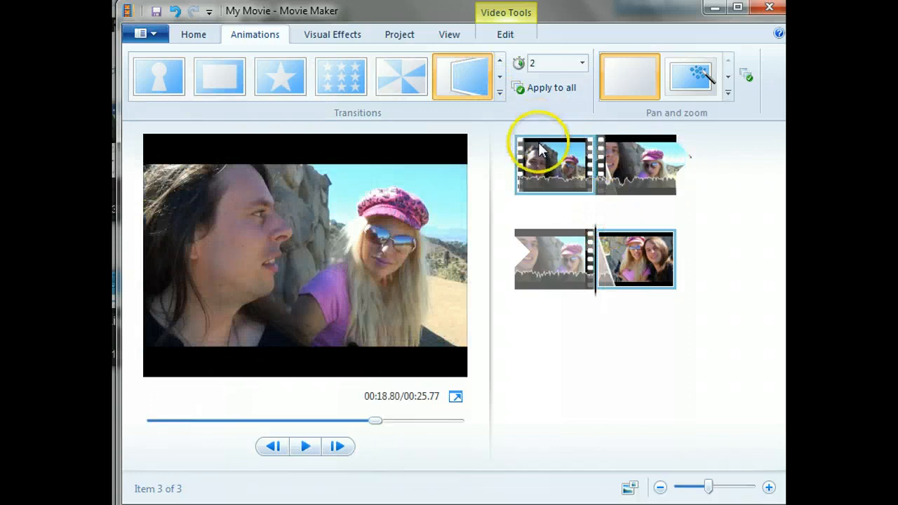
pyautogui.click(457, 74)
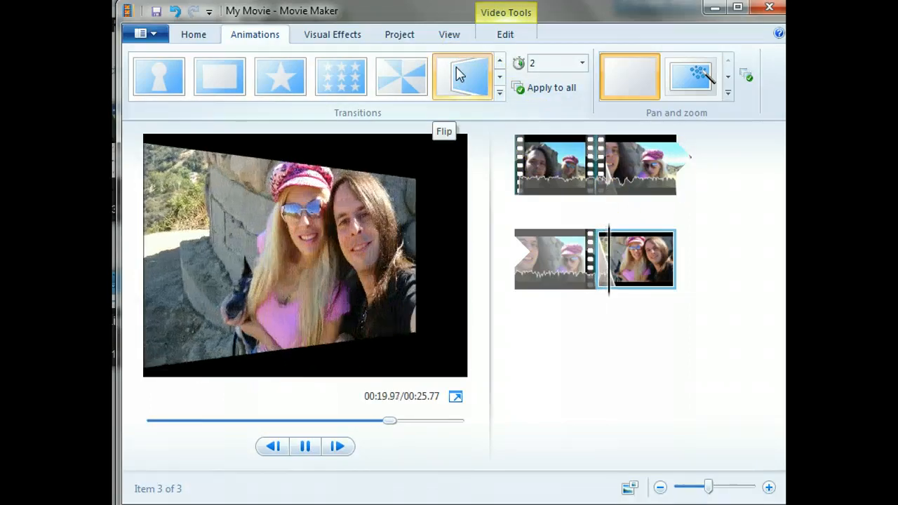
pyautogui.click(465, 74)
# - Add a title slide between the second video segment and the closing photo
pyautogui.click(598, 146)
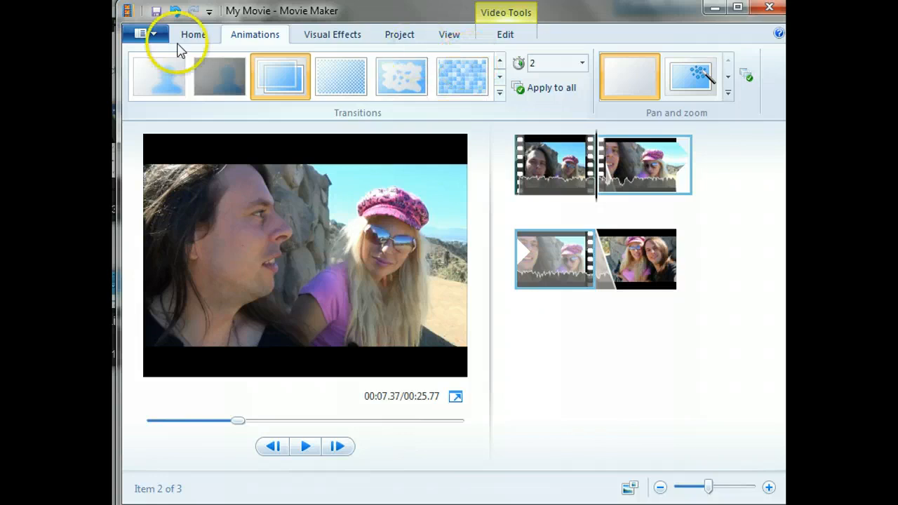
pyautogui.click(200, 38)
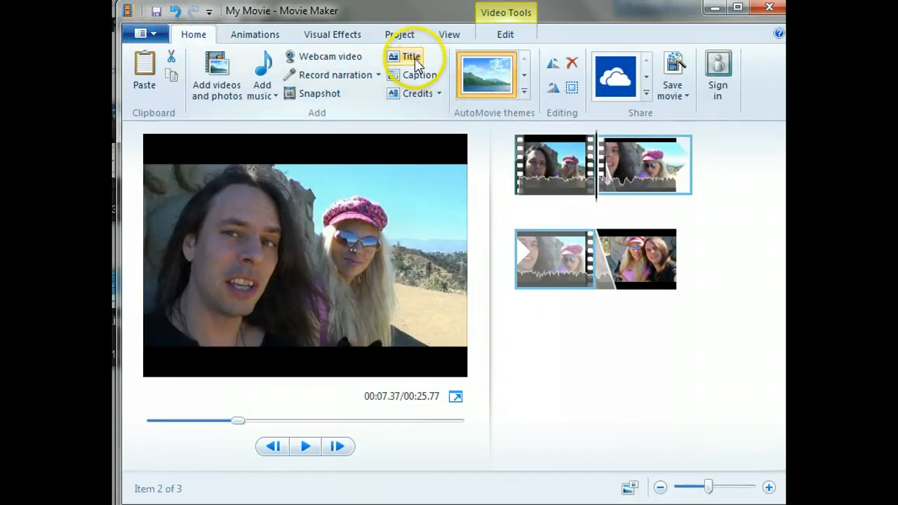
pyautogui.click(627, 256)
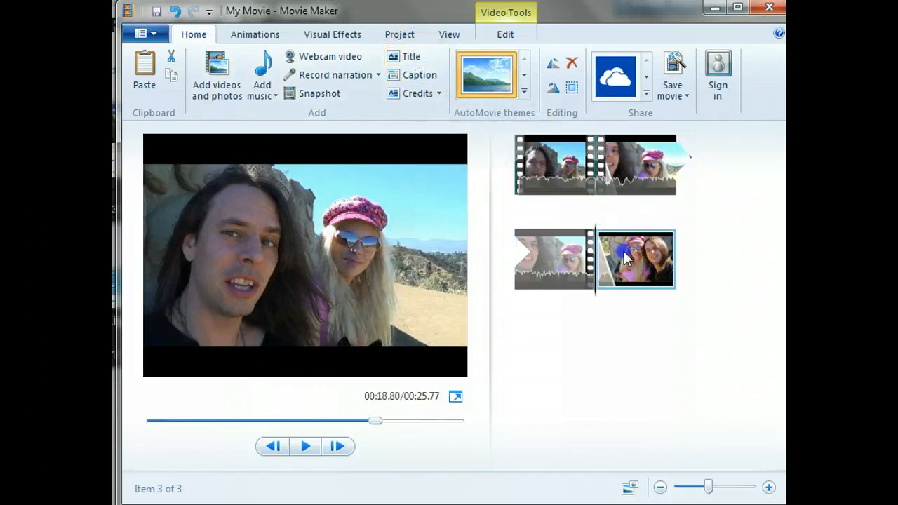
pyautogui.click(411, 57)
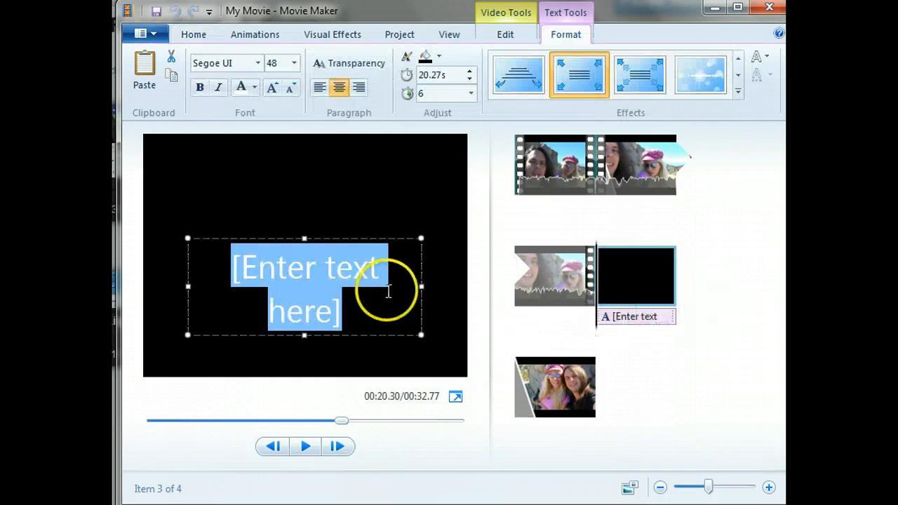
# - Widen the title's text box in both directions to span nearly the full frame width
pyautogui.click(358, 298)
pyautogui.moveTo(355, 308); pyautogui.dragTo(240, 265)
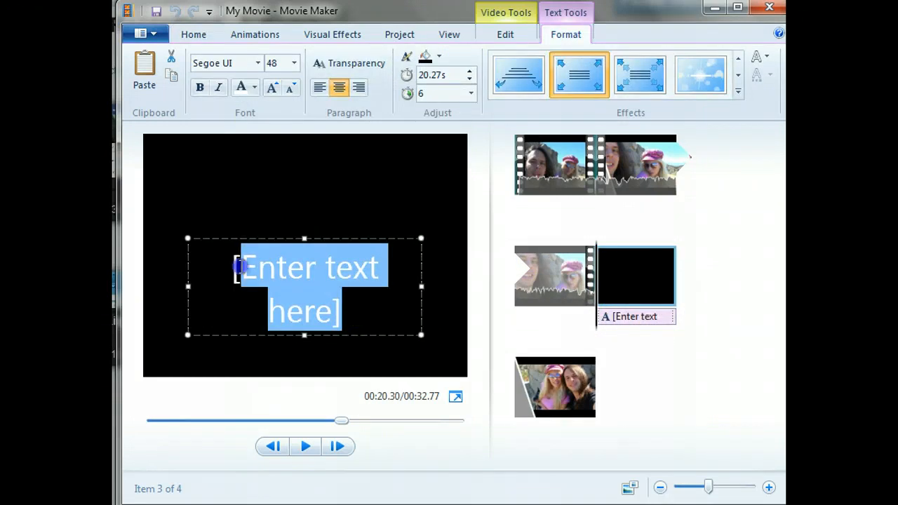
pyautogui.moveTo(184, 292); pyautogui.dragTo(138, 292)
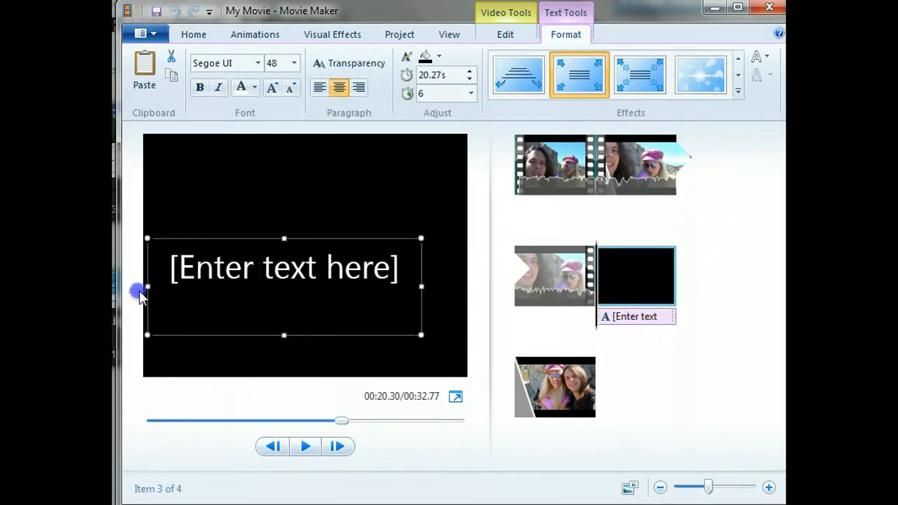
pyautogui.moveTo(421, 268); pyautogui.dragTo(475, 257)
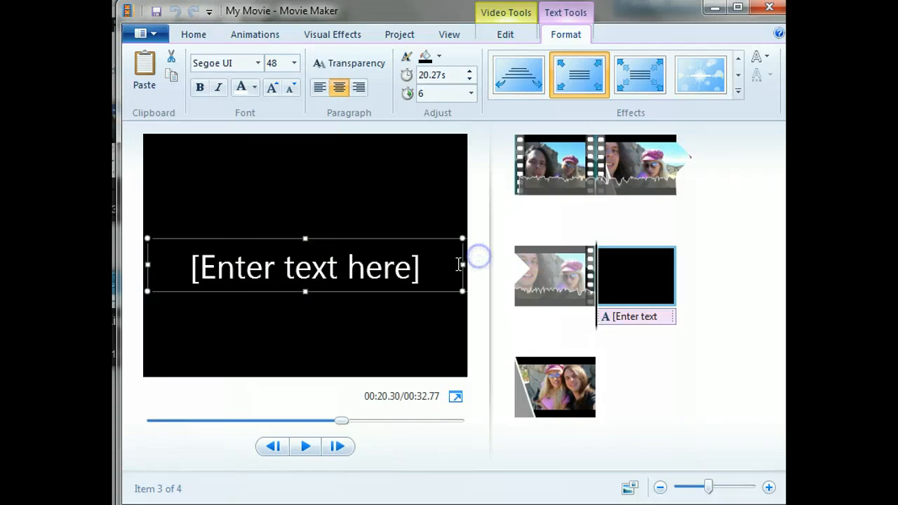
# - Set the font size of the whole title text to 26
pyautogui.hotkey('ctrl', 'a')
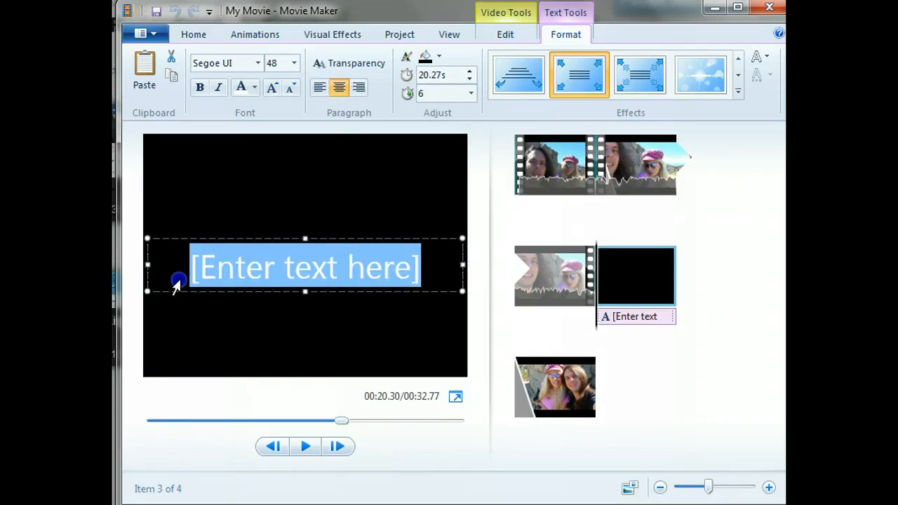
pyautogui.click(294, 63)
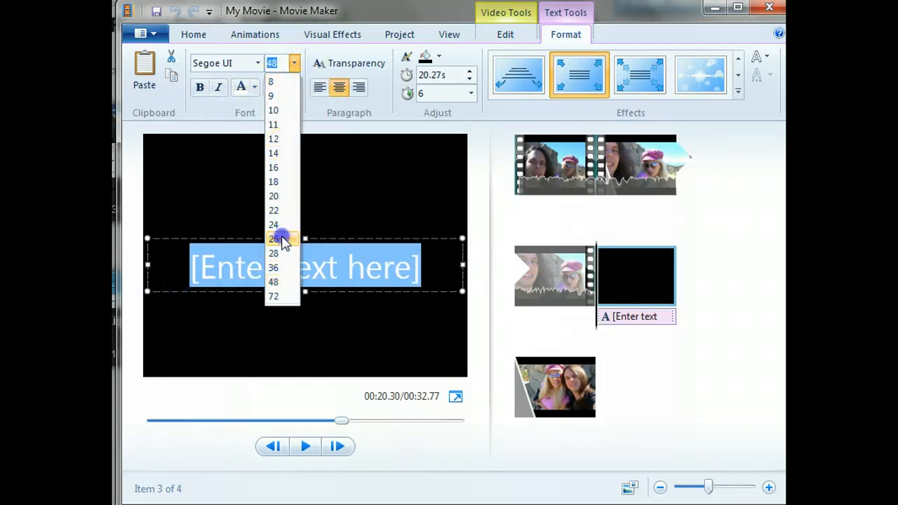
pyautogui.click(283, 238)
pyautogui.moveTo(375, 253); pyautogui.dragTo(149, 285)
pyautogui.write('Subscr')
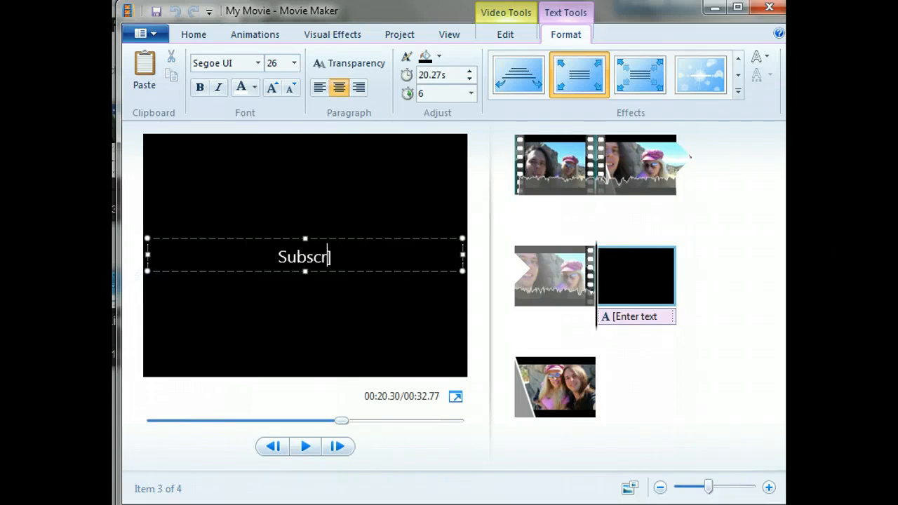
pyautogui.write('ibe to my')
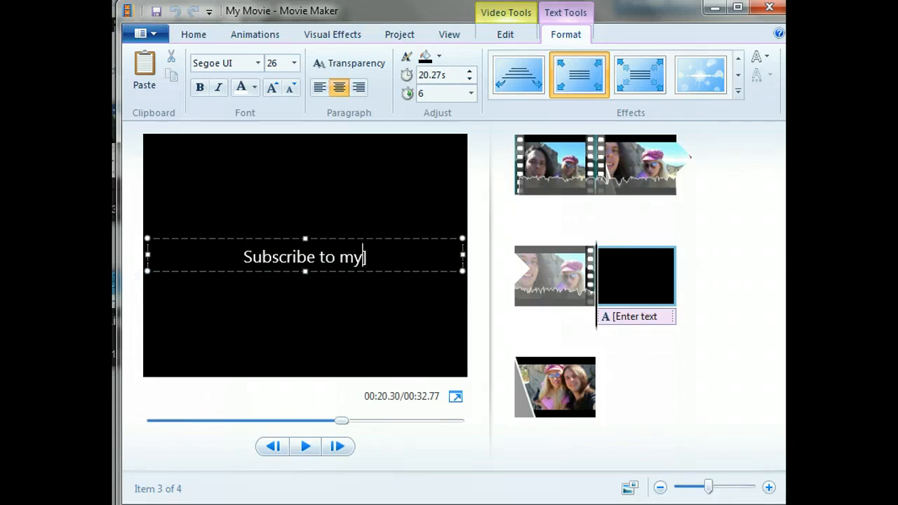
pyautogui.write(' Youtube Chan')
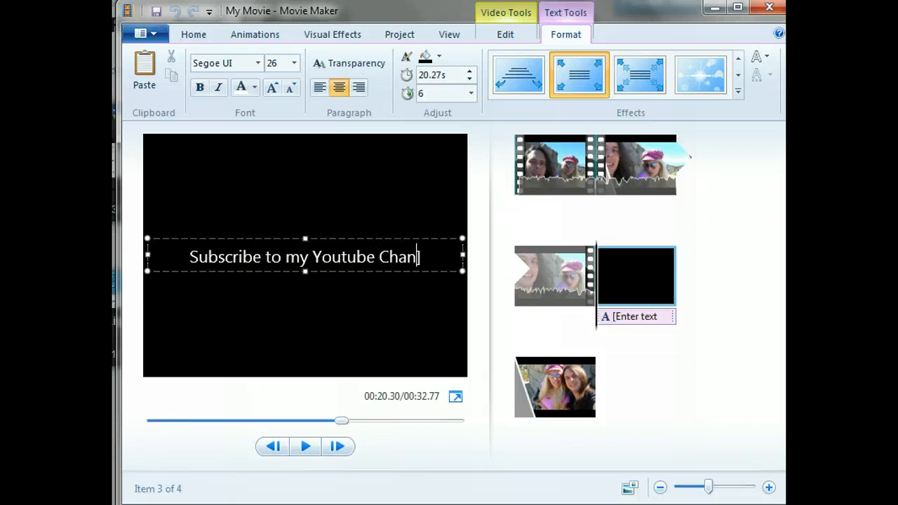
pyautogui.write('nel]')
pyautogui.press('BackSpace')
pyautogui.write(':')
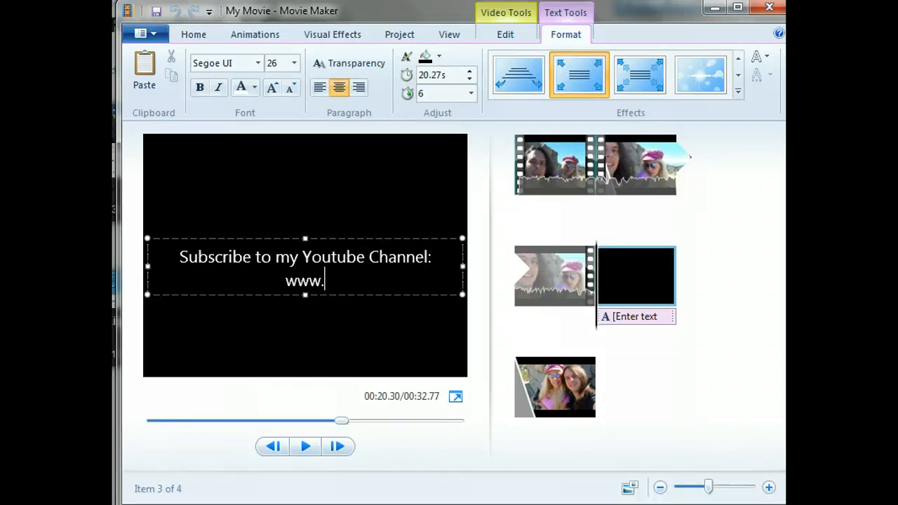
pyautogui.write('/metalpalace')
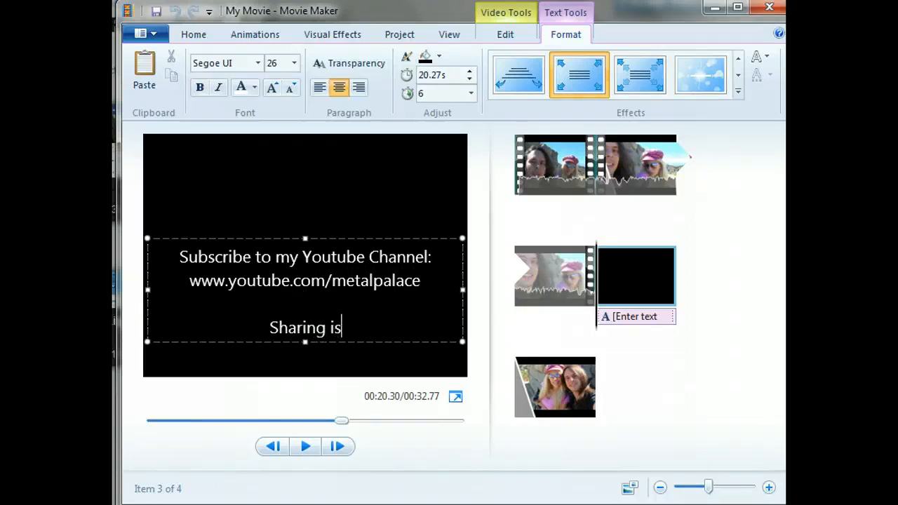
# - Complete the title text with "Sharing is Caring refer a friend" and the personal website address on a separate line below
pyautogui.write('ing refer a')
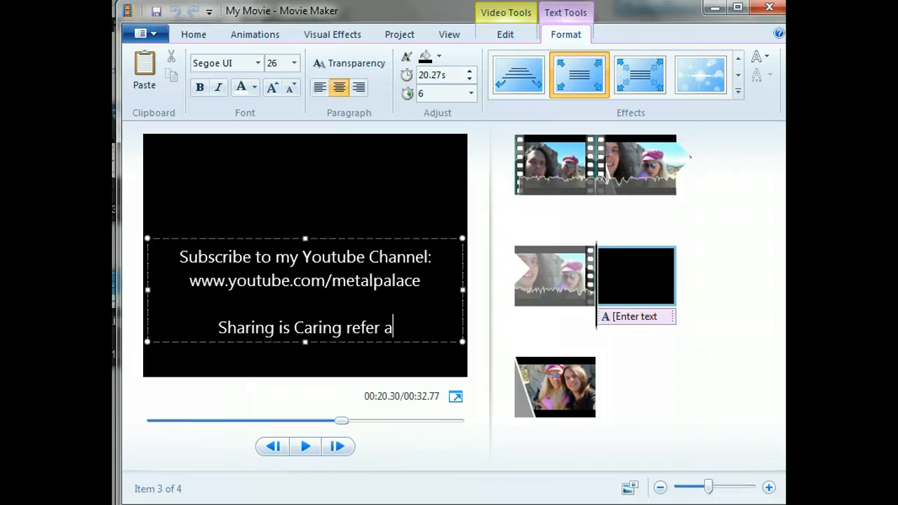
pyautogui.write(' friend')
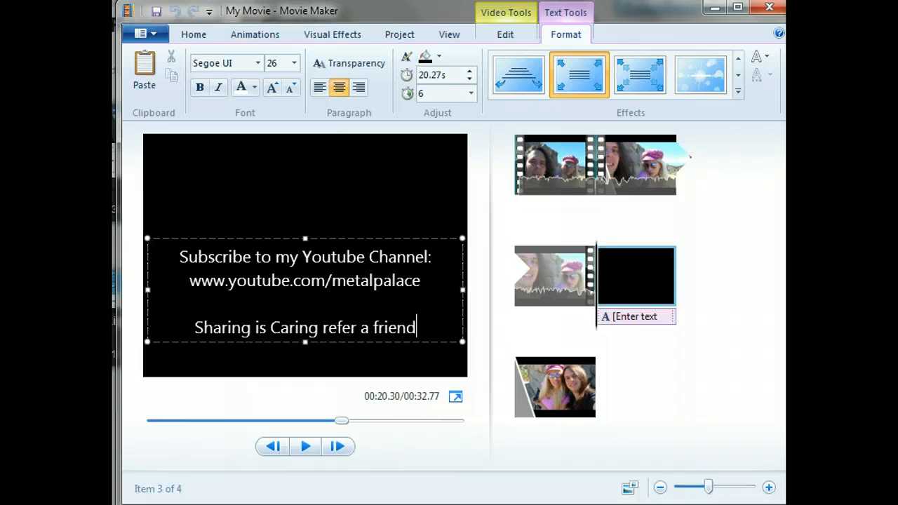
pyautogui.press('Return')
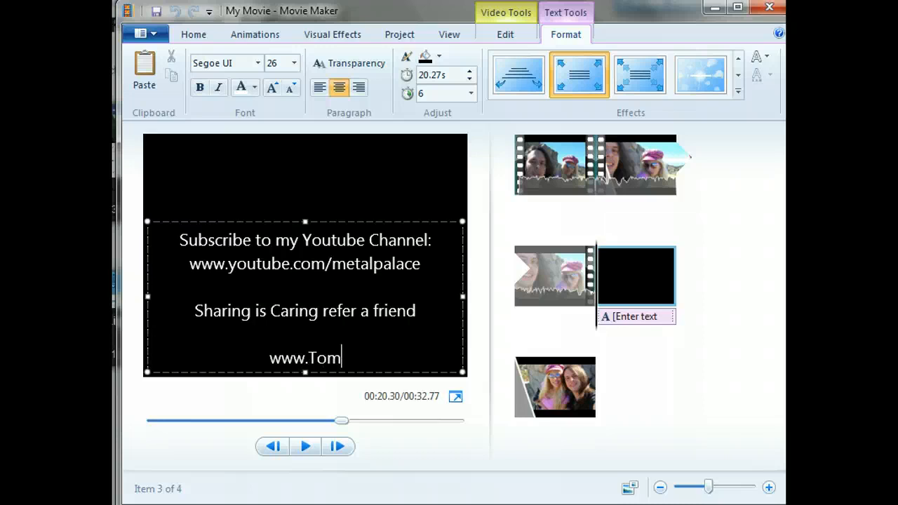
pyautogui.write('www.TomBirkenmeyer.com')
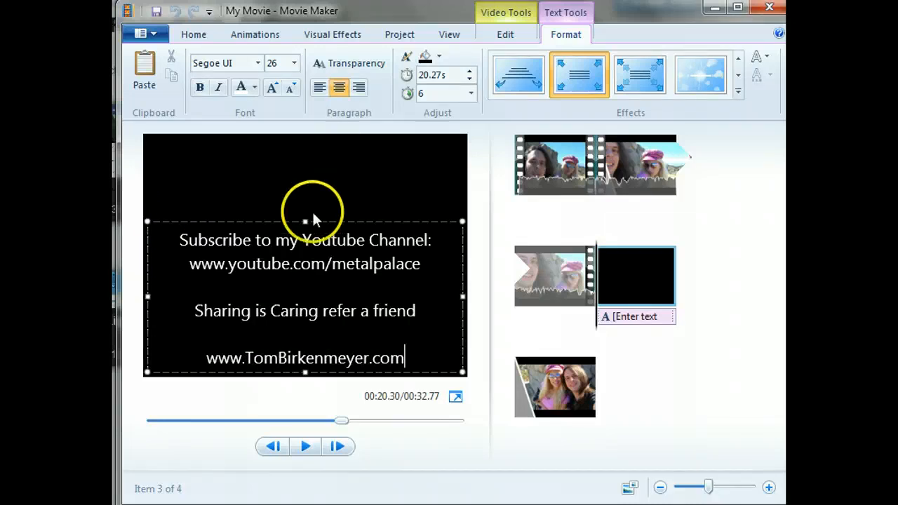
# - Move the text box up to centre it vertically in the frame, and reorder the title slide to follow the closing photo
pyautogui.moveTo(304, 222); pyautogui.dragTo(304, 177)
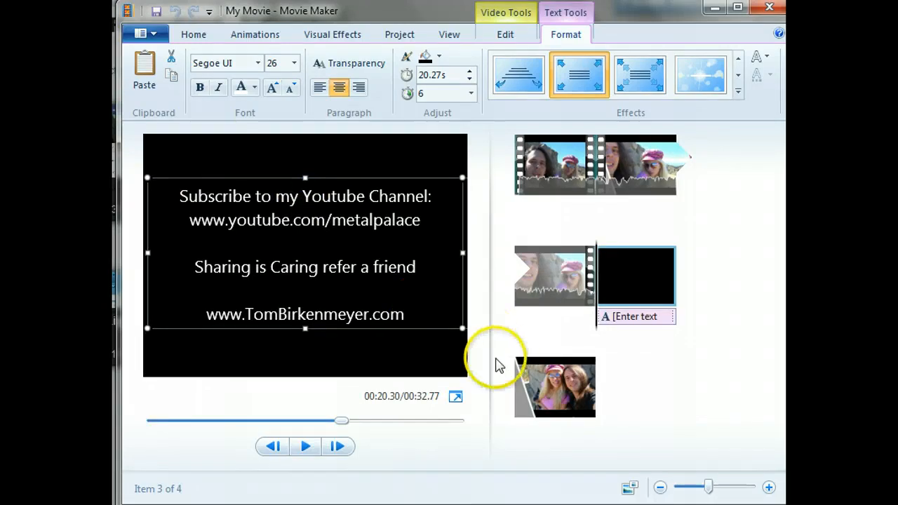
pyautogui.click(624, 387)
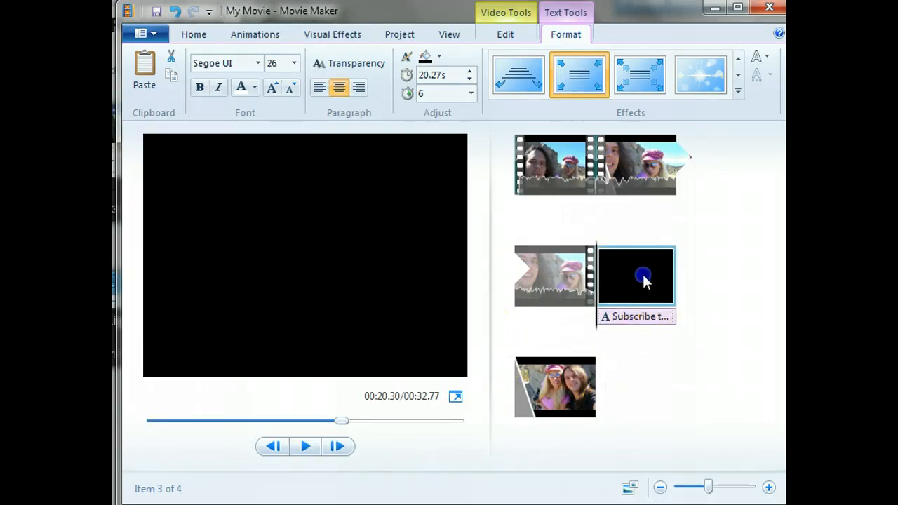
pyautogui.moveTo(644, 280); pyautogui.dragTo(637, 417)
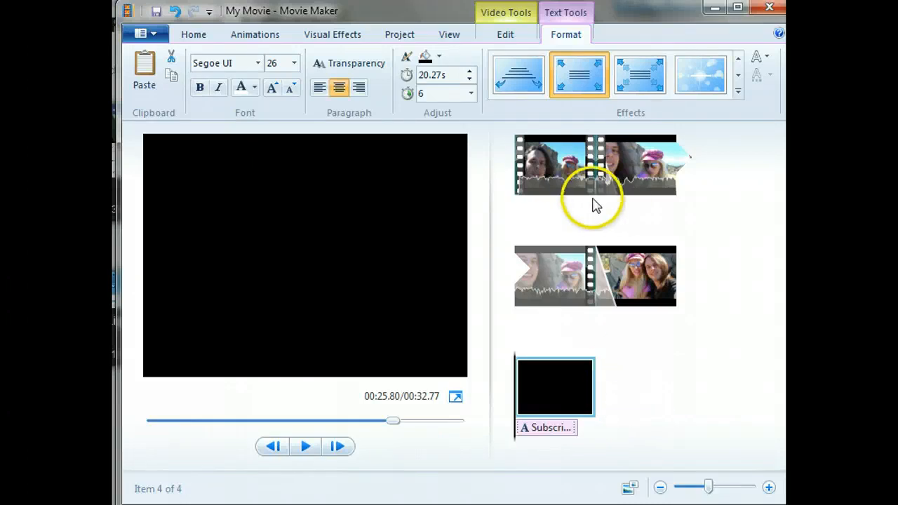
# - Play the movie from the first clip through the closing title to review the transitions and text
pyautogui.click(548, 173)
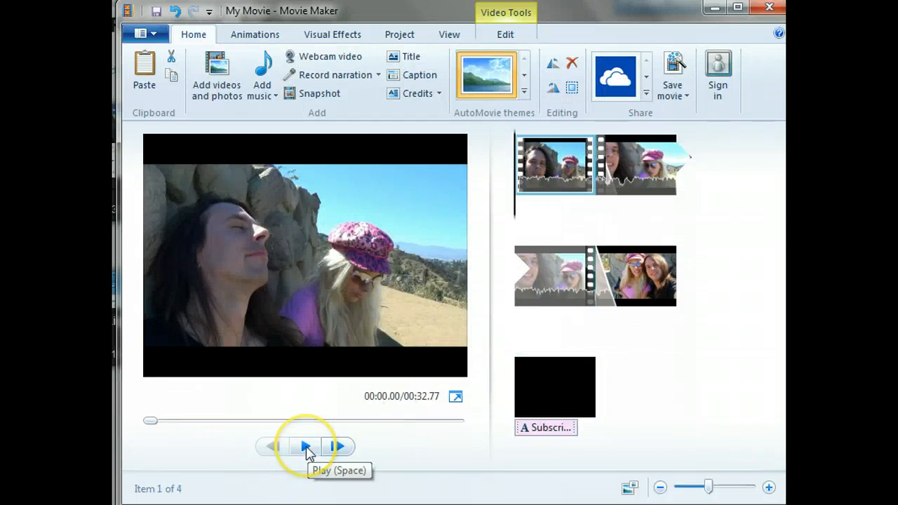
pyautogui.click(306, 448)
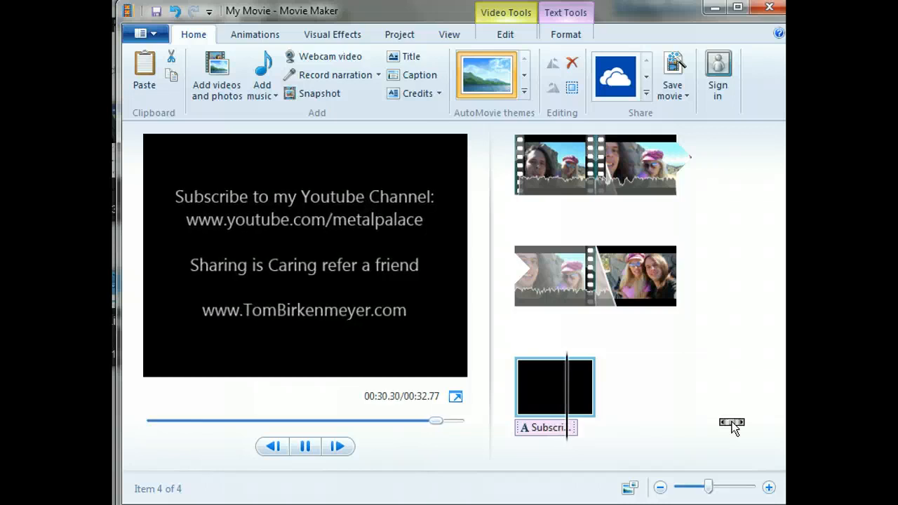
pyautogui.click(507, 374)
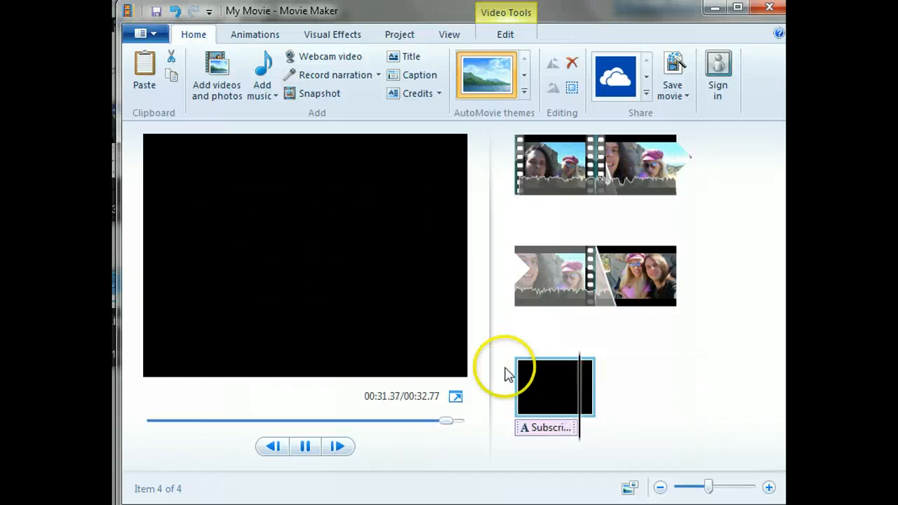
# - Examine the duration choices for the title slide at the end of the movie
pyautogui.click(539, 397)
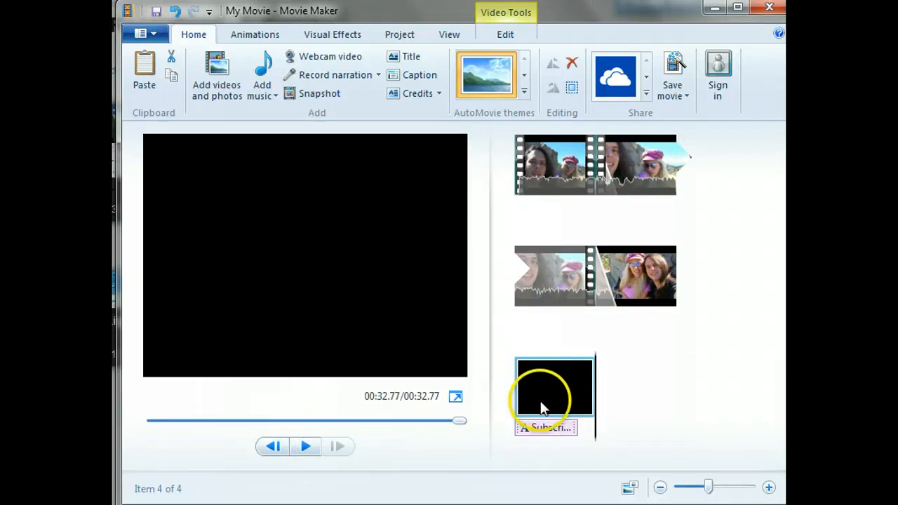
pyautogui.click(507, 33)
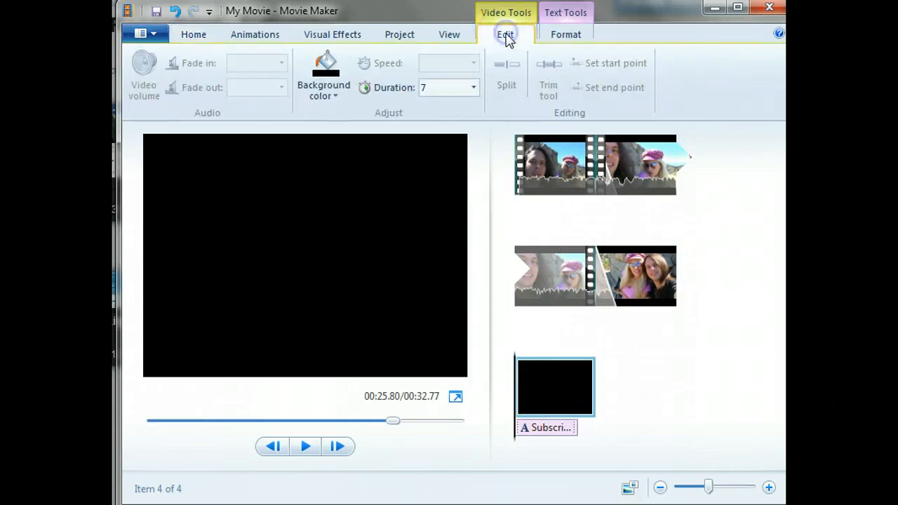
pyautogui.click(474, 88)
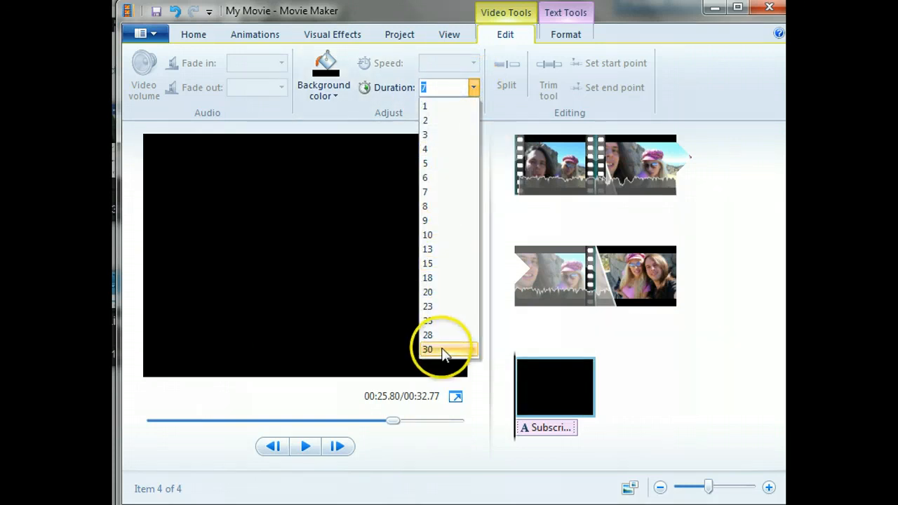
pyautogui.click(652, 24)
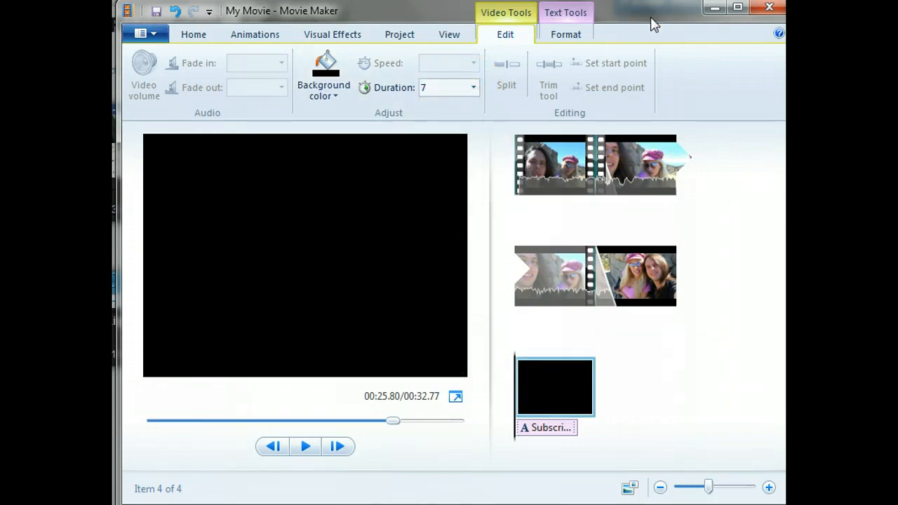
pyautogui.click(616, 170)
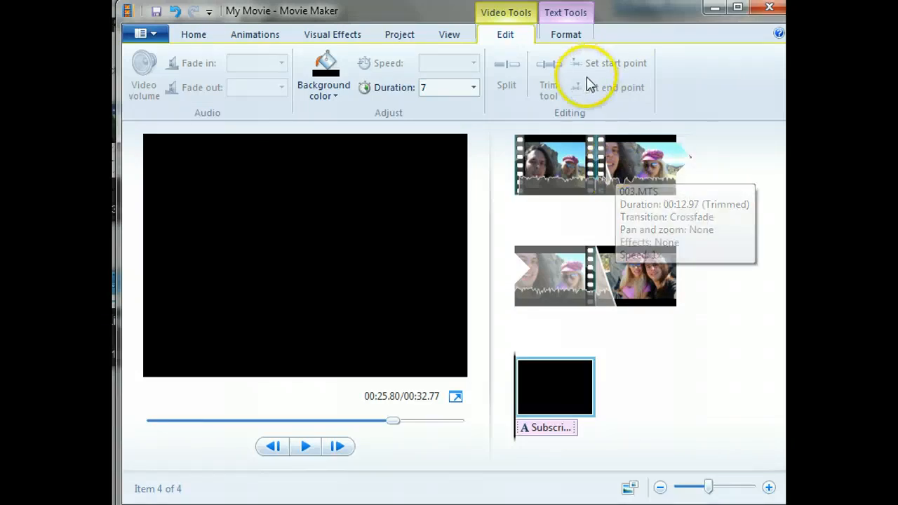
# - Browse the text effects available for the closing title, and return to the slide's editing options
pyautogui.click(555, 16)
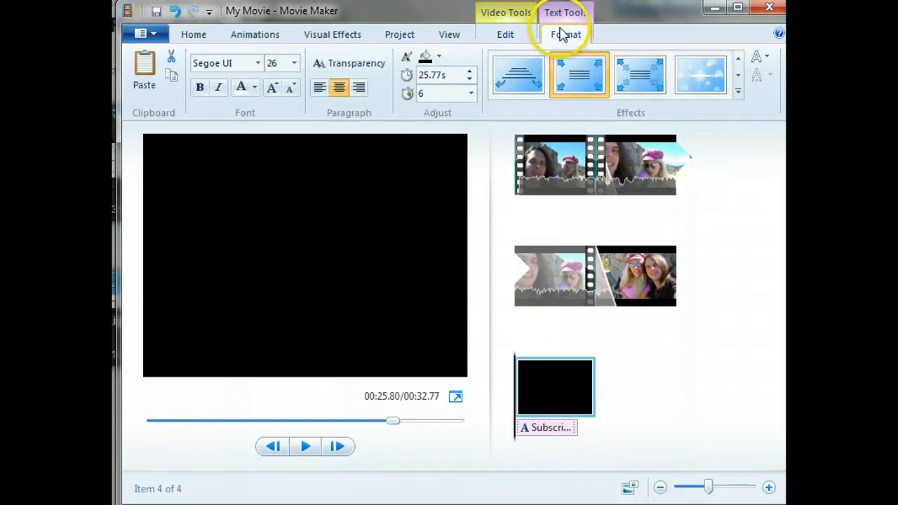
pyautogui.click(569, 69)
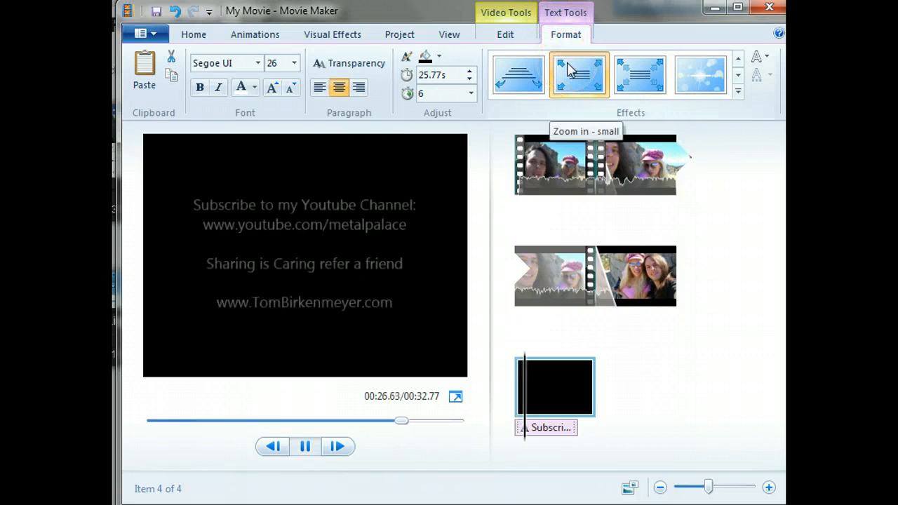
pyautogui.click(739, 76)
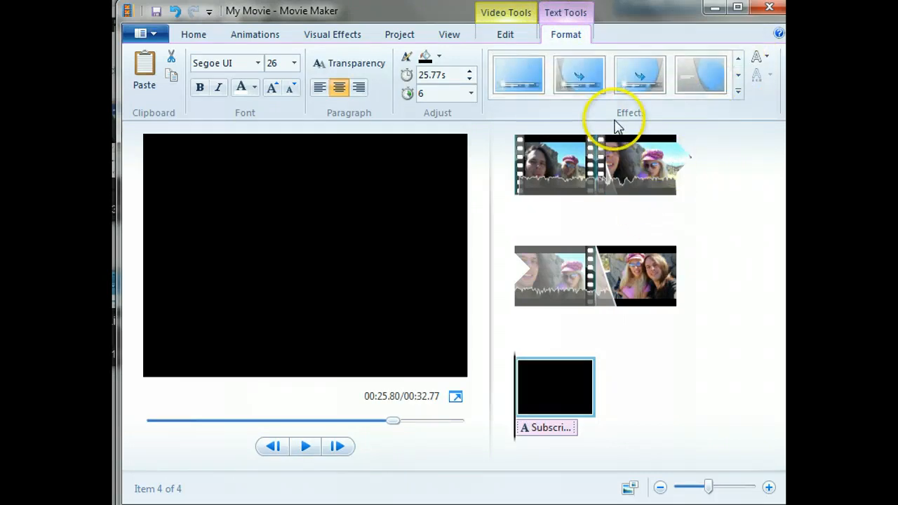
pyautogui.click(513, 84)
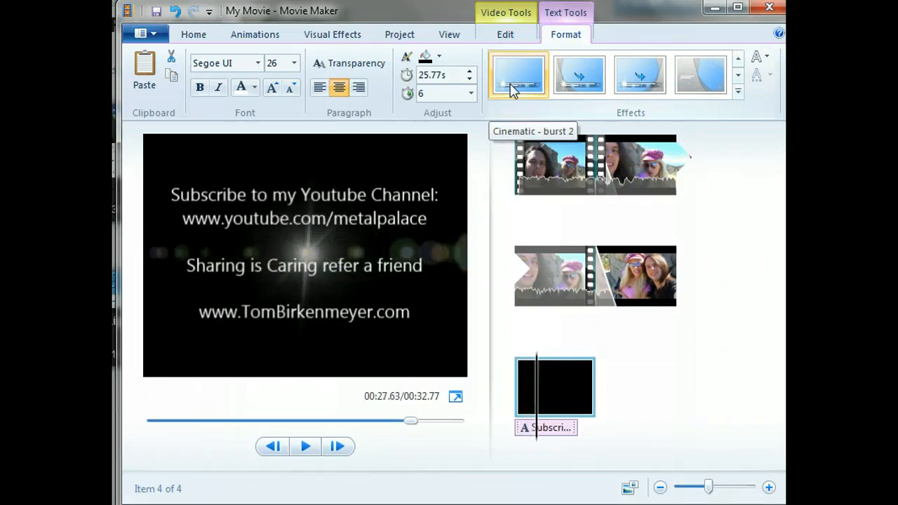
pyautogui.click(506, 36)
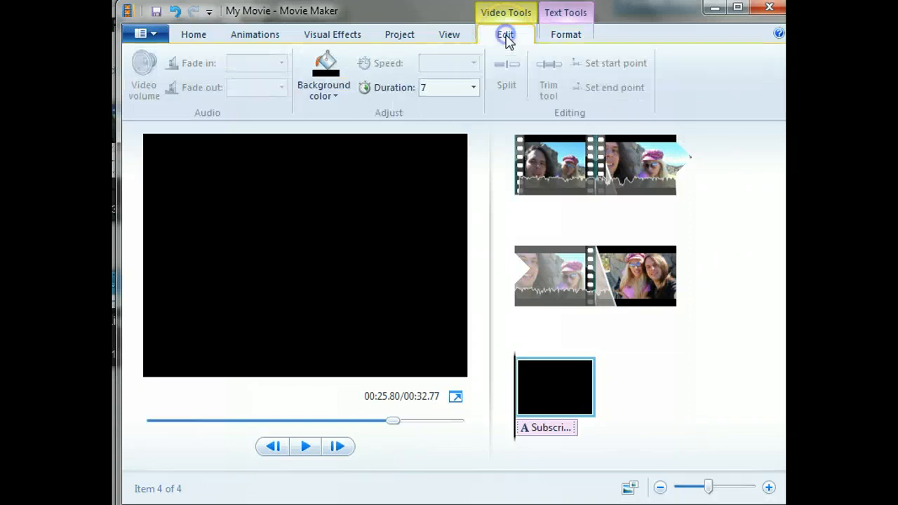